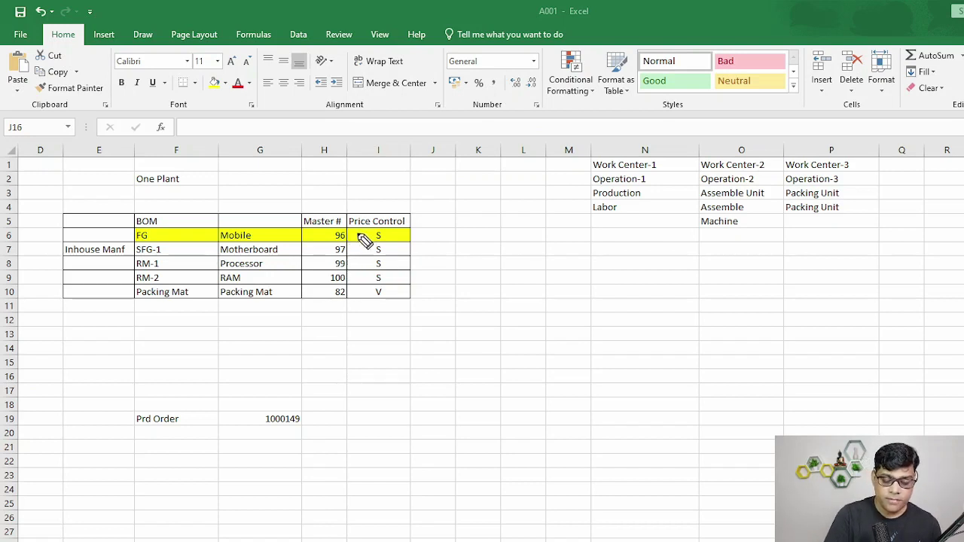
# Annotate the BOM table with FG beside the Mobile row, SFG beside the Motherboard row and ticks at RM-1 and RM-2, and clear the markings
pyautogui.moveTo(349, 223); pyautogui.dragTo(386, 204)
pyautogui.moveTo(426, 237)
pyautogui.mouseDown()
pyautogui.moveTo(470, 227)
pyautogui.moveTo(495, 239)
pyautogui.mouseUp()
pyautogui.moveTo(489, 227)
pyautogui.mouseDown()
pyautogui.moveTo(501, 225)
pyautogui.moveTo(507, 239)
pyautogui.mouseUp()
pyautogui.moveTo(508, 226); pyautogui.dragTo(517, 248)
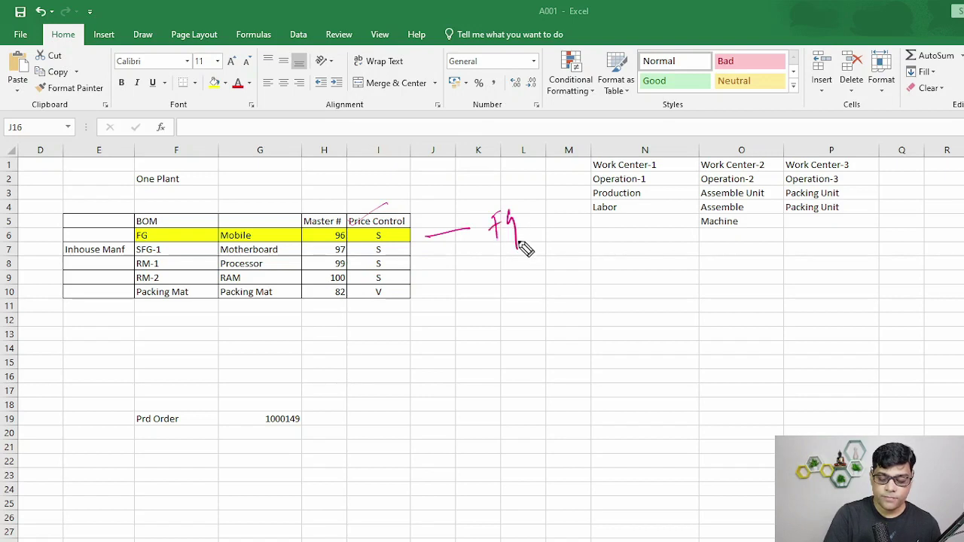
pyautogui.moveTo(357, 255); pyautogui.dragTo(478, 255)
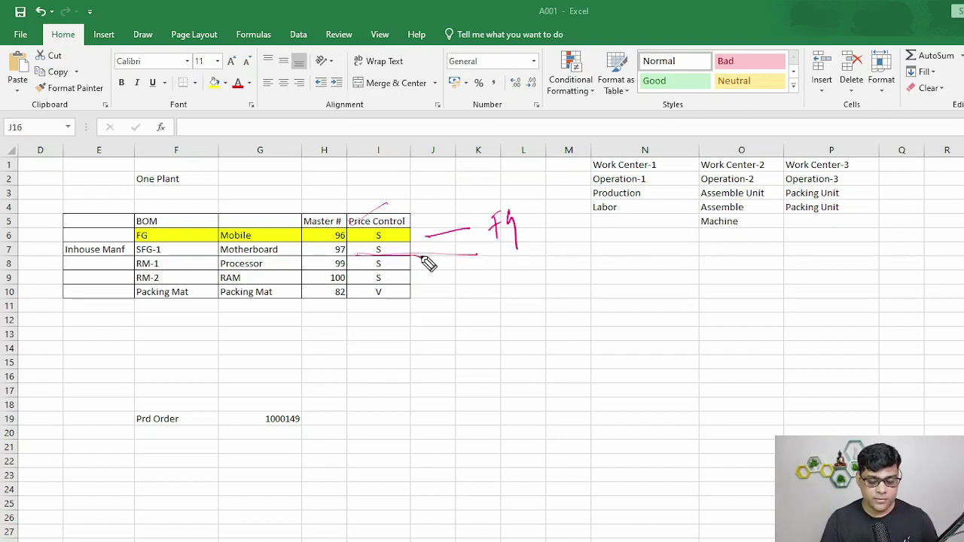
pyautogui.moveTo(518, 242)
pyautogui.mouseDown()
pyautogui.moveTo(510, 261)
pyautogui.moveTo(547, 251)
pyautogui.moveTo(549, 271)
pyautogui.mouseUp()
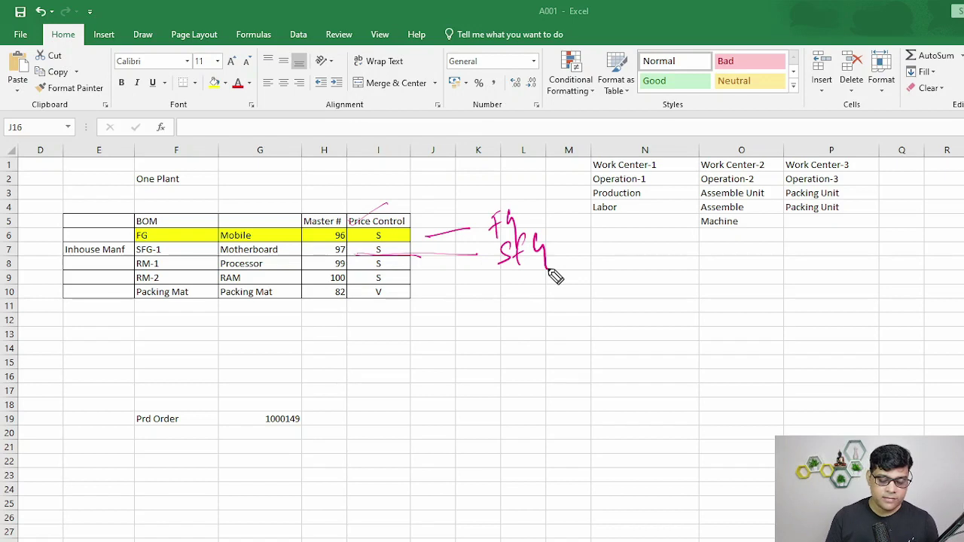
pyautogui.moveTo(110, 270); pyautogui.dragTo(148, 255)
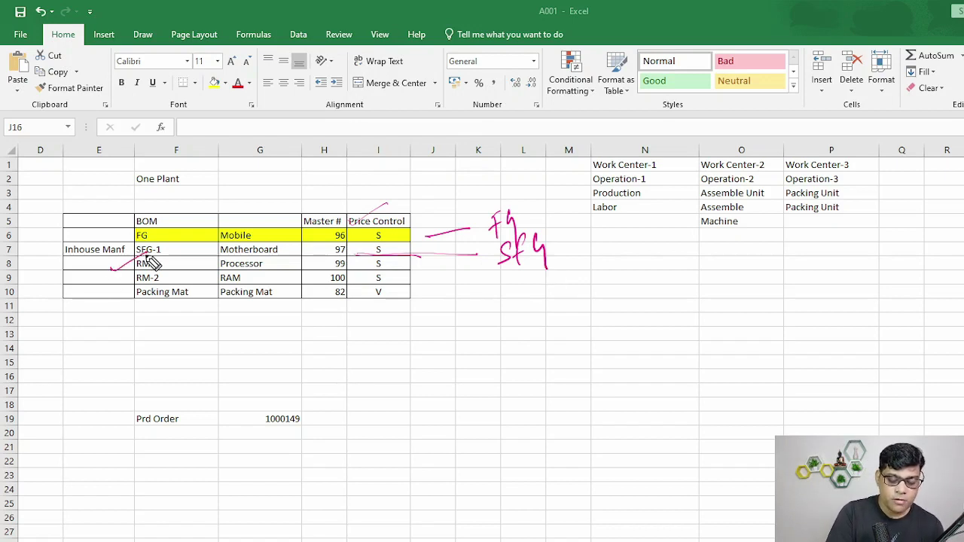
pyautogui.moveTo(112, 284); pyautogui.dragTo(146, 276)
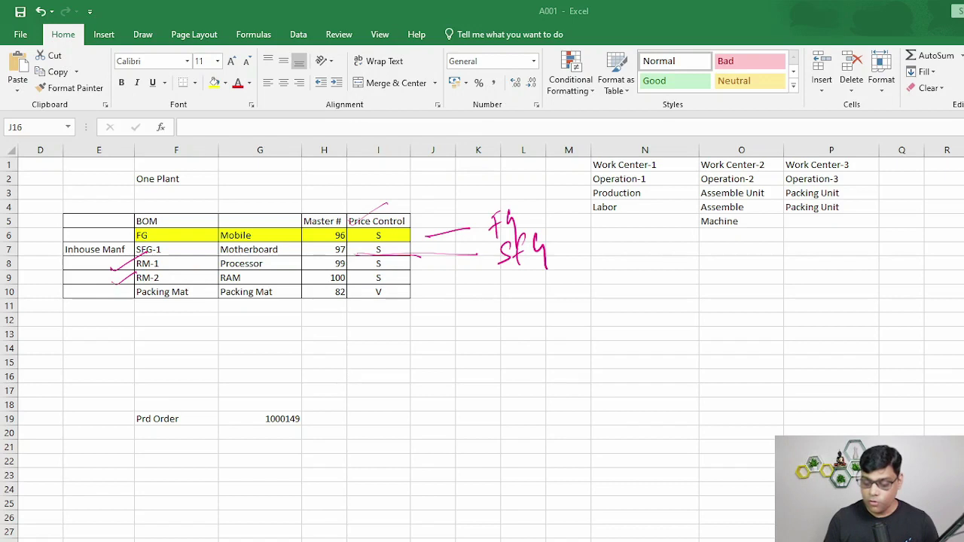
pyautogui.press('Escape')
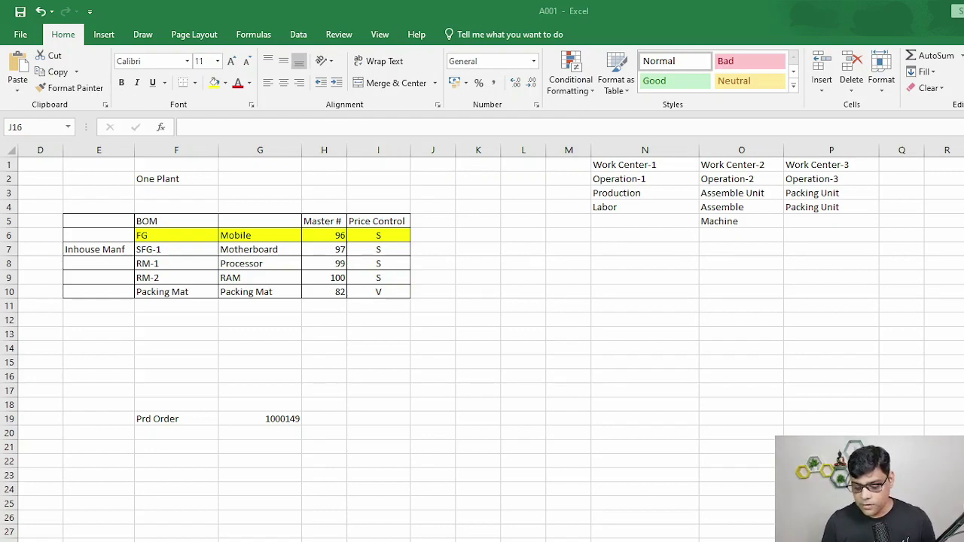
# Switch to SAP and examine the Mobile, Motherboard and Screen items in the costing structure of material 96
pyautogui.hotkey('alt', 'Tab')
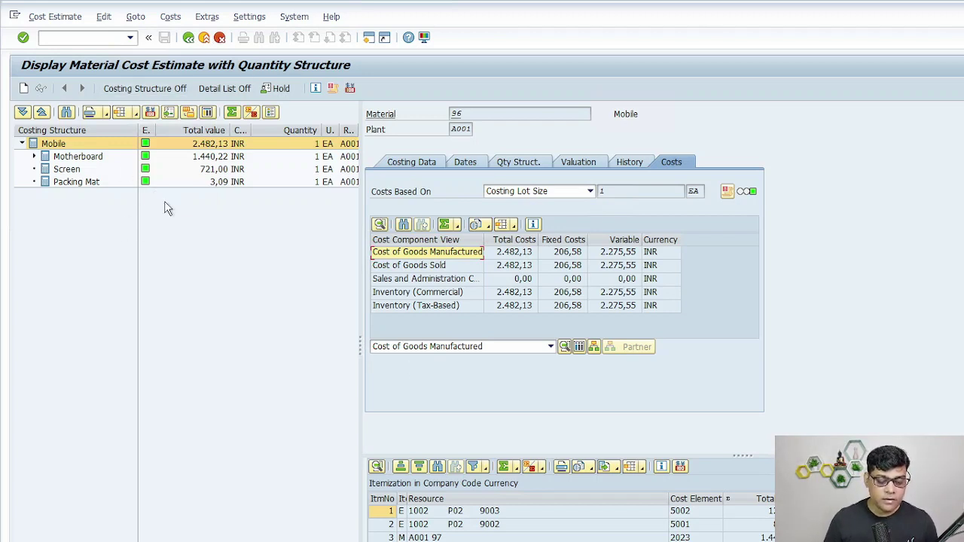
pyautogui.keyDown('ctrl'); pyautogui.click(71, 145); pyautogui.keyUp('ctrl')
pyautogui.click(92, 160)
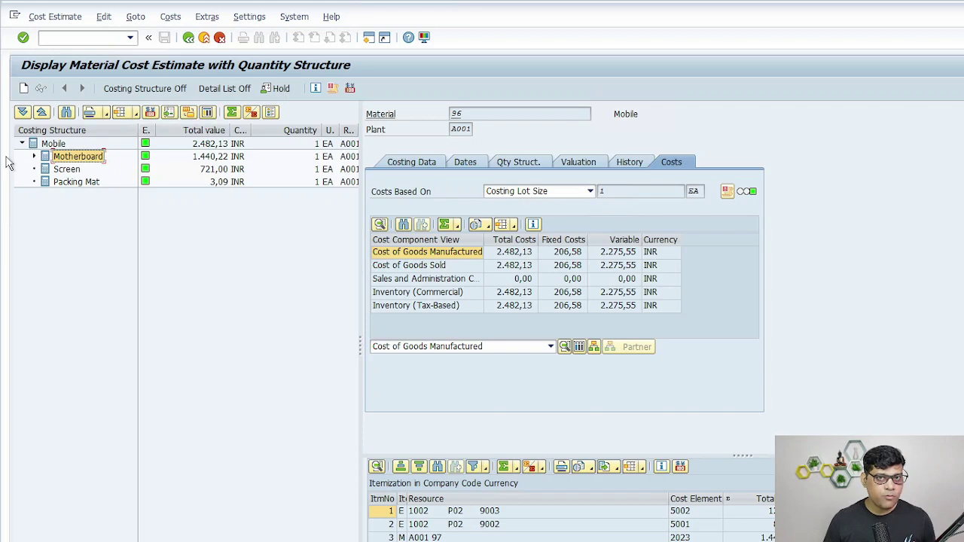
pyautogui.click(70, 171)
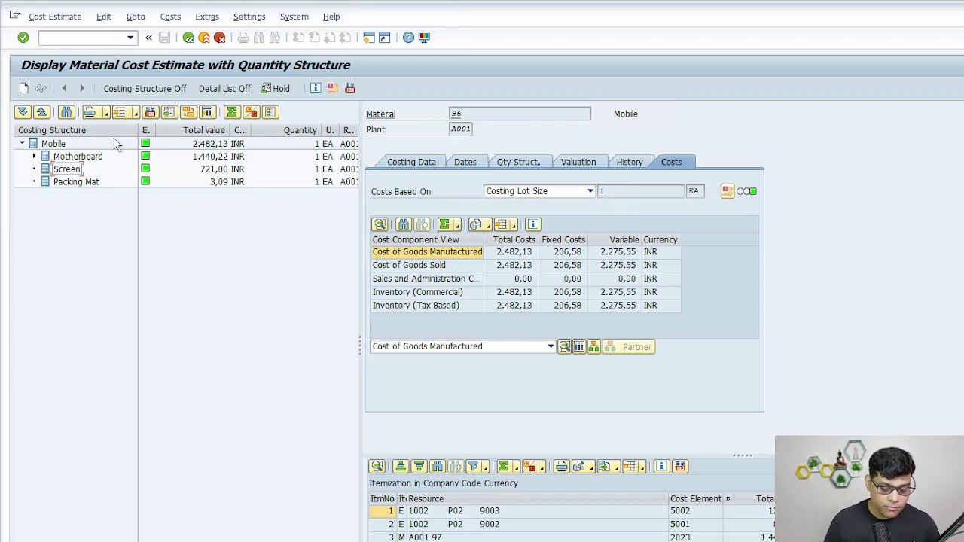
# Show all item types in the Mobile costing structure, including activities and overheads, and widen it to reveal the Resource column
pyautogui.click(169, 113)
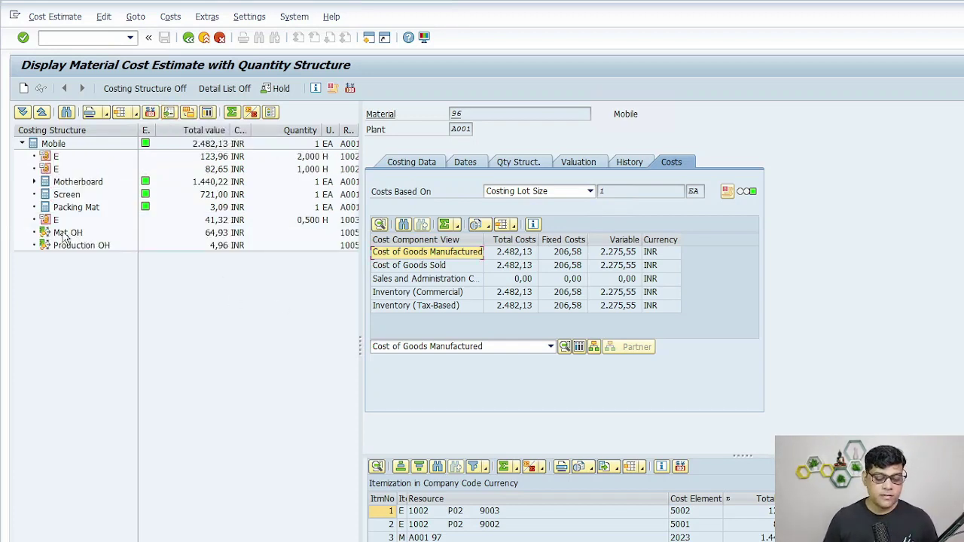
pyautogui.click(91, 185)
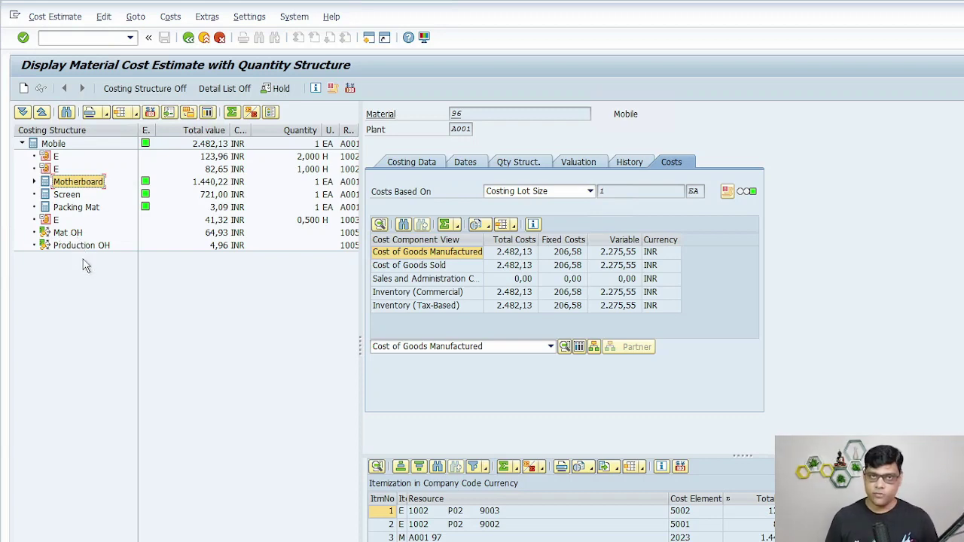
pyautogui.moveTo(361, 348); pyautogui.dragTo(488, 347)
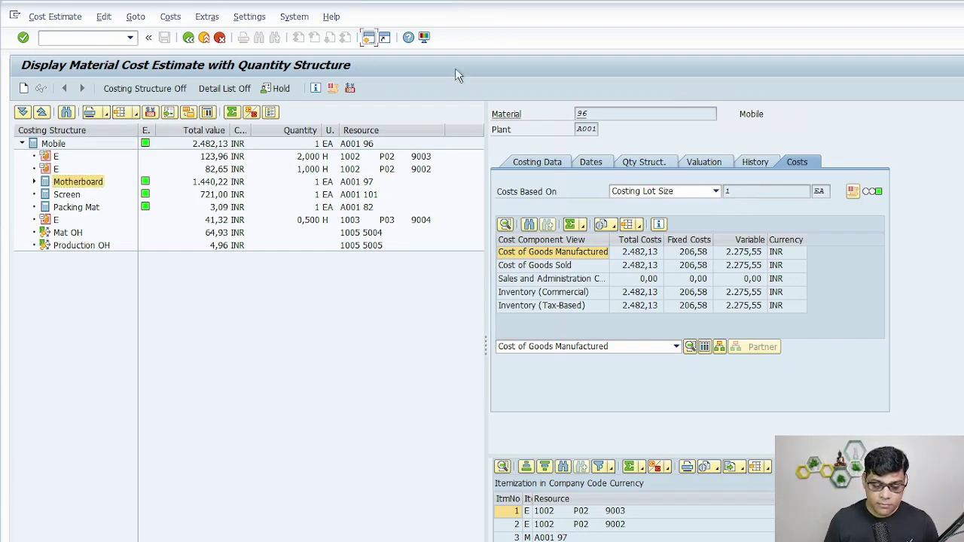
# Open transaction CKM3 in a new session for material 96, plant A001, and expand its Prices section
pyautogui.press('F3')
pyautogui.write('ckm3')
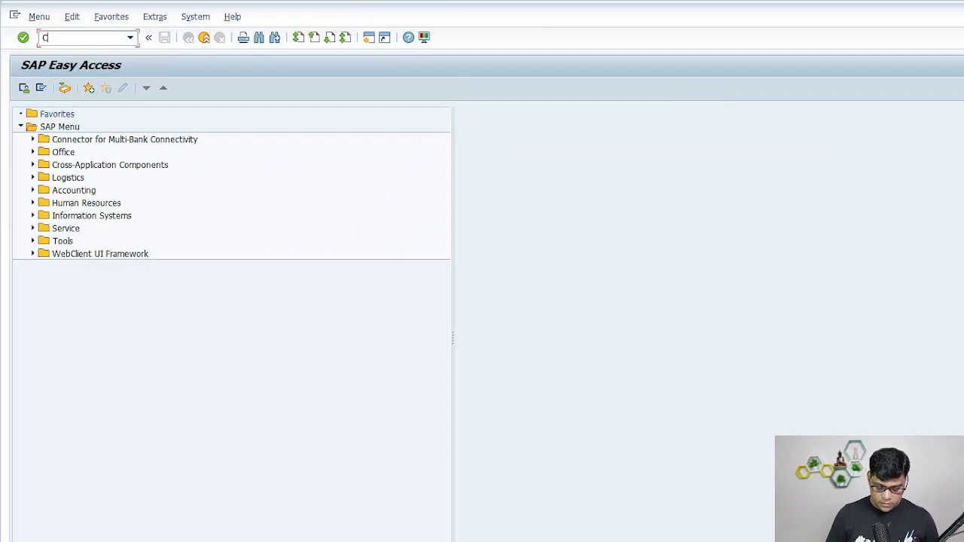
pyautogui.press('Return')
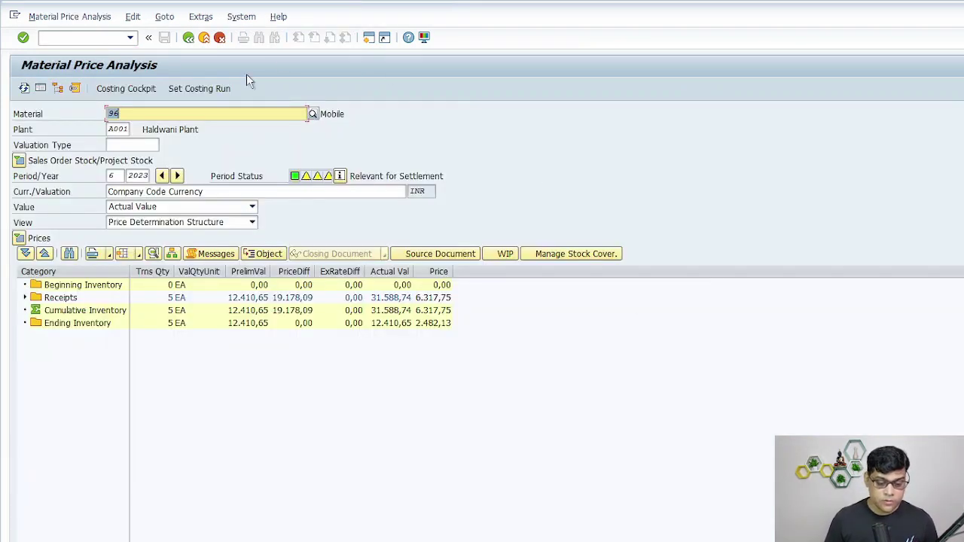
pyautogui.click(19, 238)
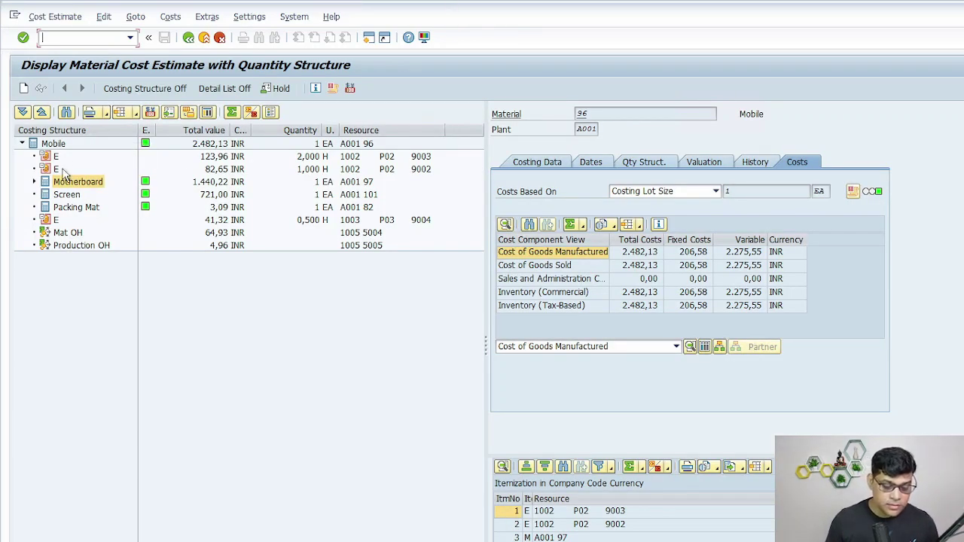
# Return to the Mobile cost estimate, expand Motherboard and compare the total values of Motherboard and Mobile
pyautogui.click(34, 182)
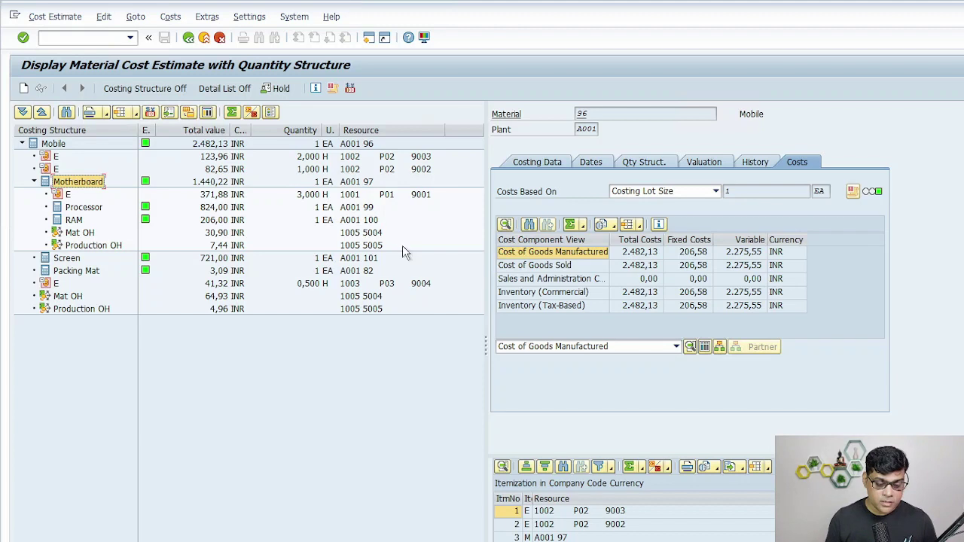
pyautogui.click(213, 183)
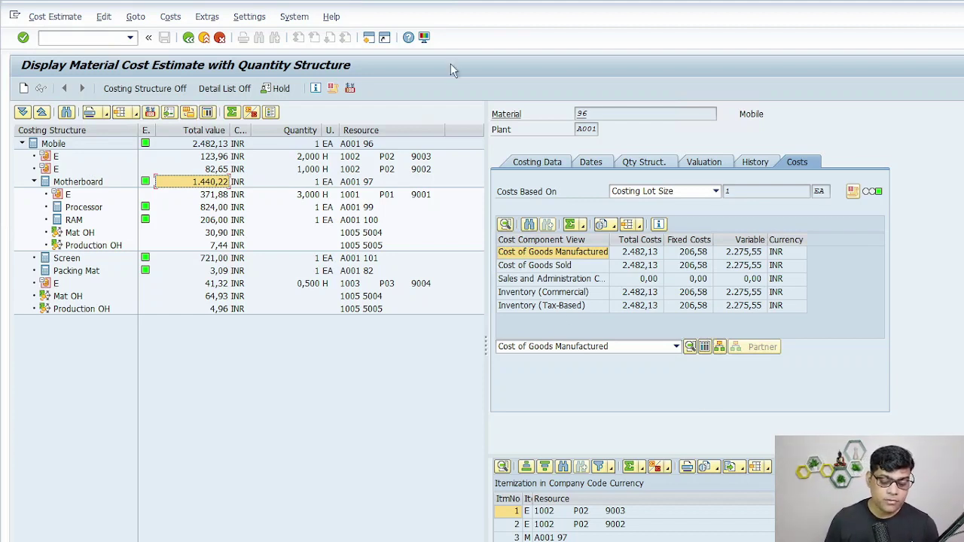
pyautogui.click(215, 144)
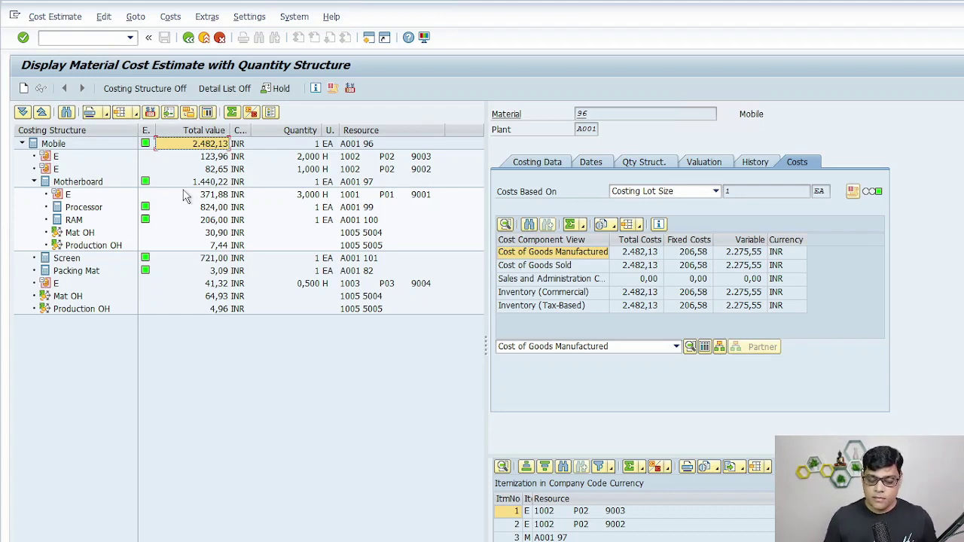
# Open transaction CK13N in a new session, display the cost estimate of material 97 and widen its costing structure
pyautogui.click(367, 38)
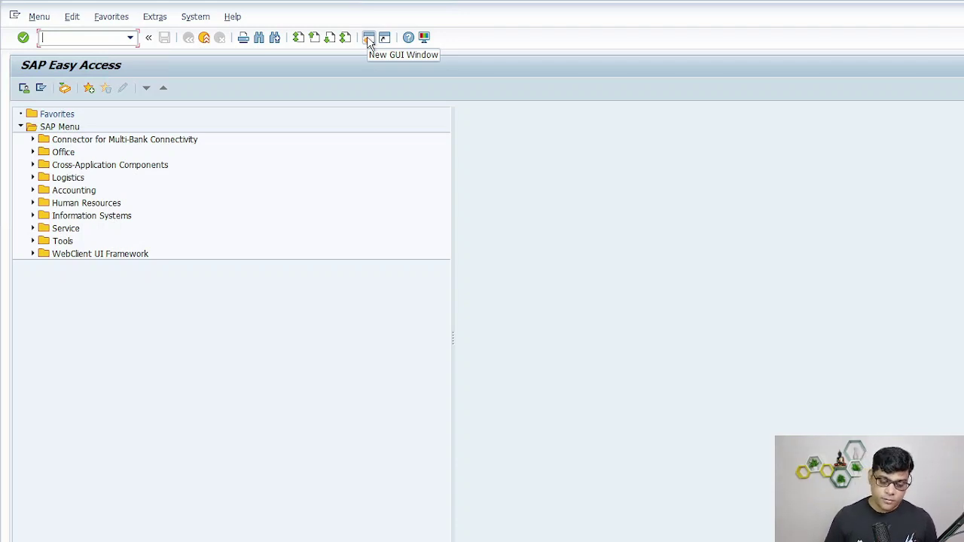
pyautogui.write('CK13N')
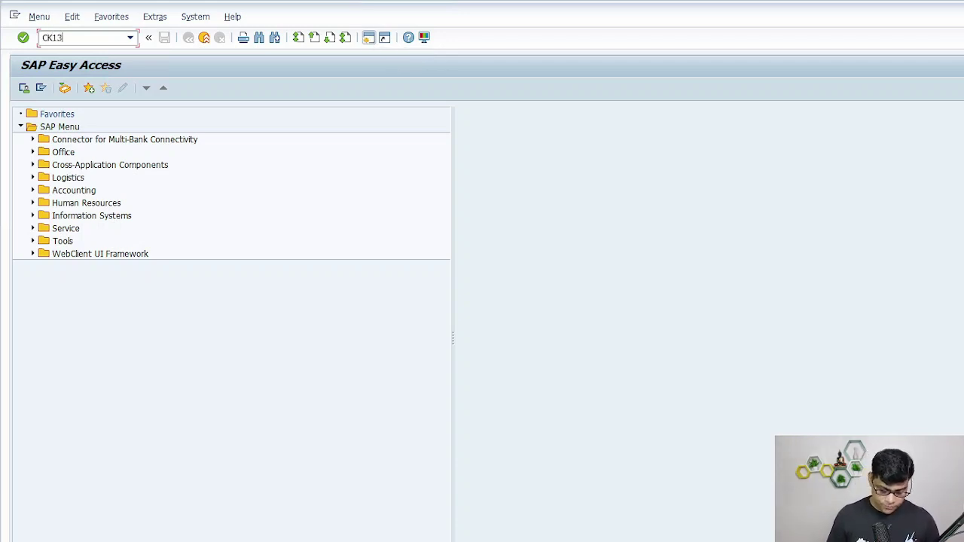
pyautogui.press('Return')
pyautogui.write('97')
pyautogui.press('Return')
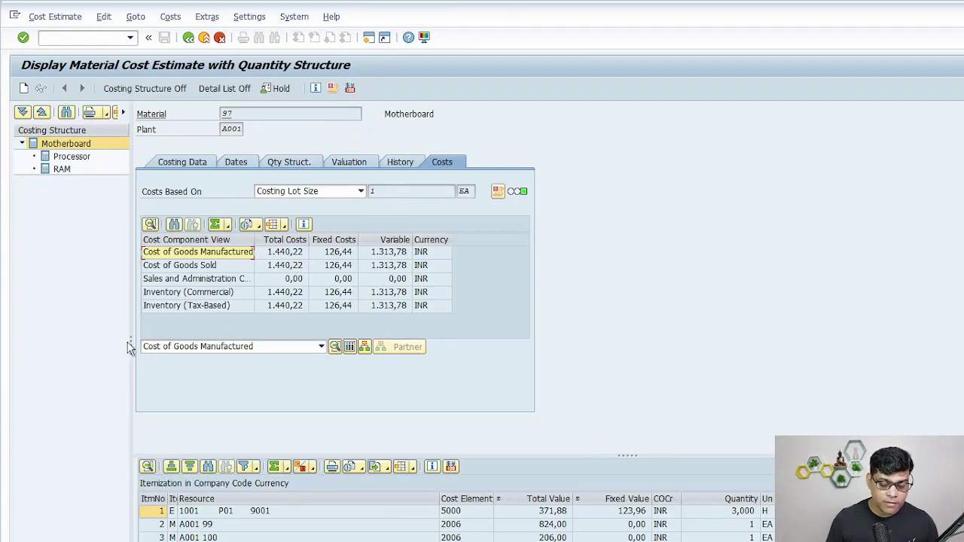
pyautogui.moveTo(131, 344); pyautogui.dragTo(351, 351)
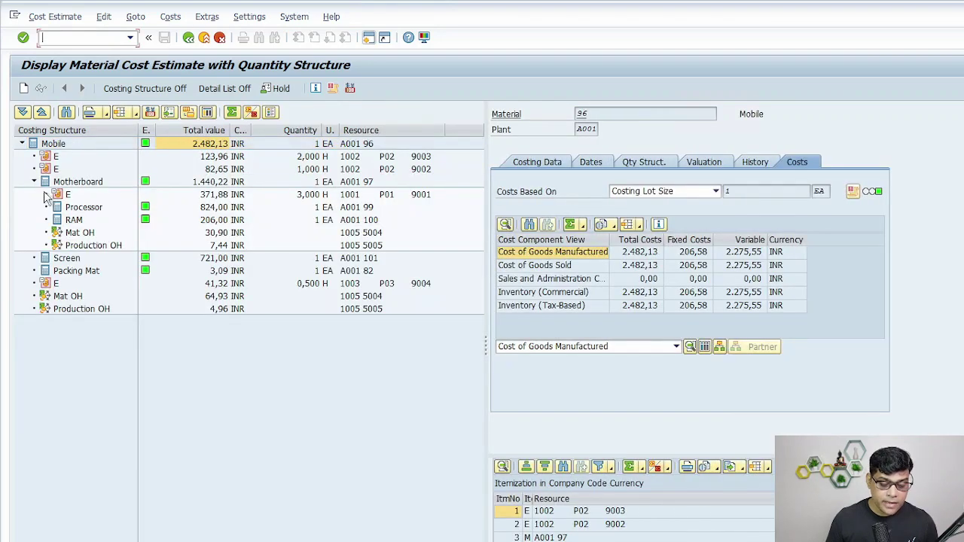
# Circle the Motherboard components in the Mobile cost estimate, clear the marking and return to the cost estimate of material 97
pyautogui.moveTo(169, 162)
pyautogui.mouseDown()
pyautogui.moveTo(441, 247)
pyautogui.moveTo(62, 151)
pyautogui.moveTo(98, 134)
pyautogui.mouseUp()
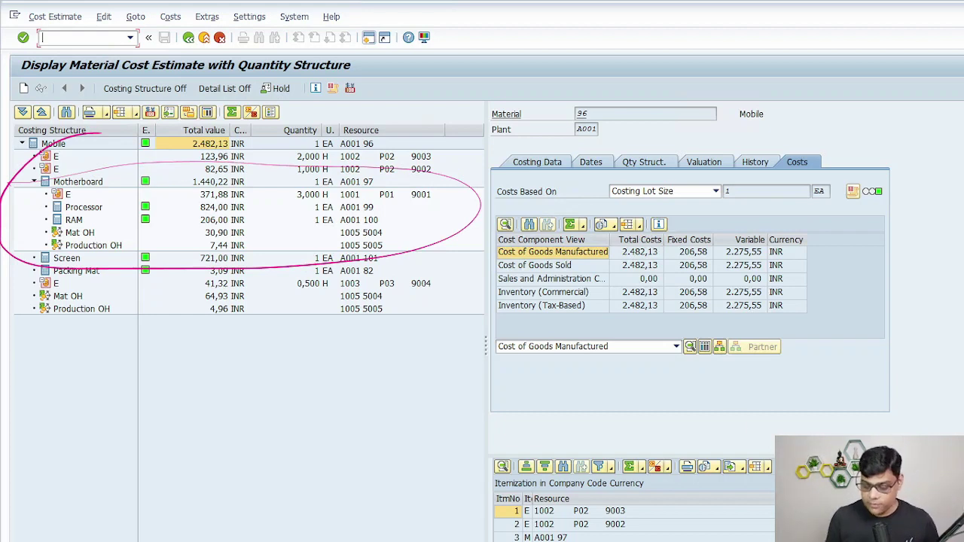
pyautogui.press('Escape')
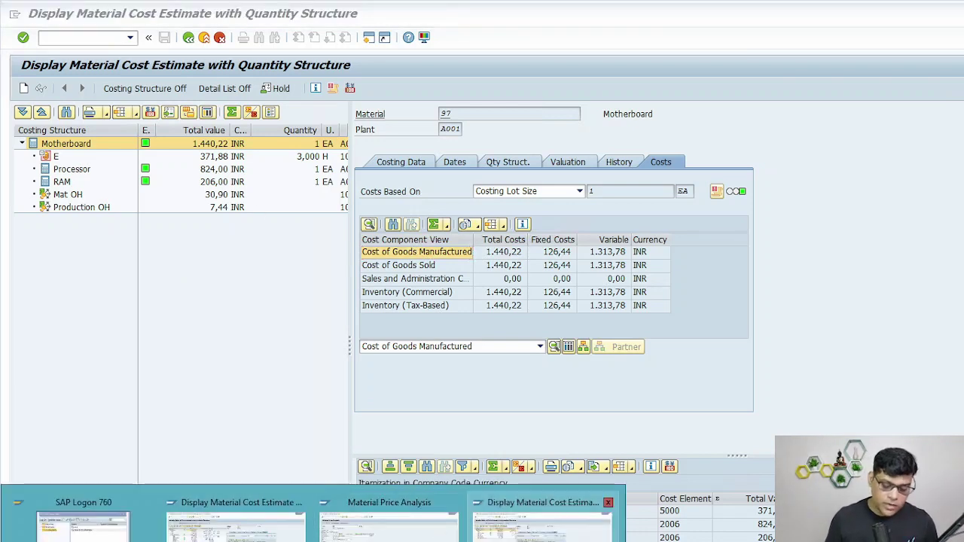
pyautogui.click(542, 520)
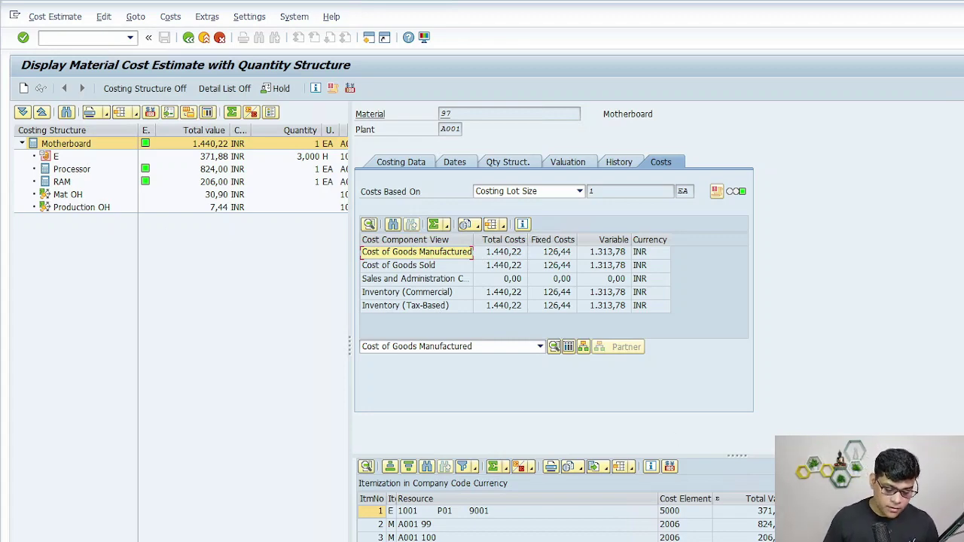
# Switch to the Material Price Analysis for material 97, expand Sales Order Stock/Project Stock and highlight the standard price
pyautogui.click(312, 541)
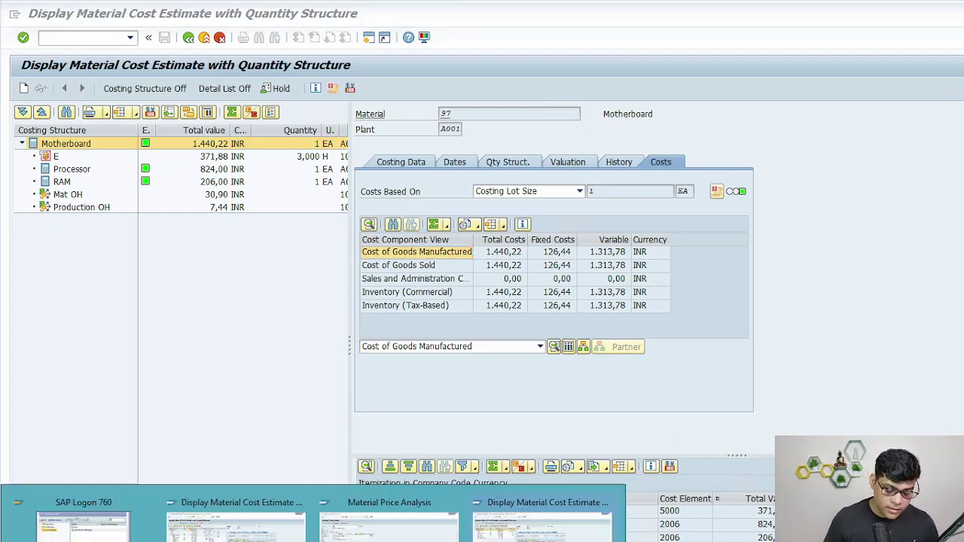
pyautogui.click(434, 529)
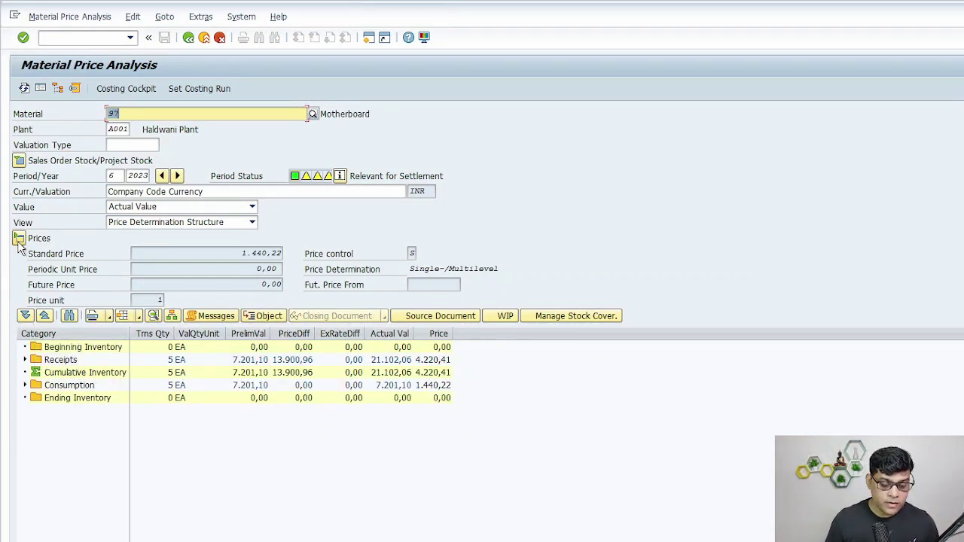
pyautogui.click(19, 160)
pyautogui.moveTo(235, 284); pyautogui.dragTo(469, 284)
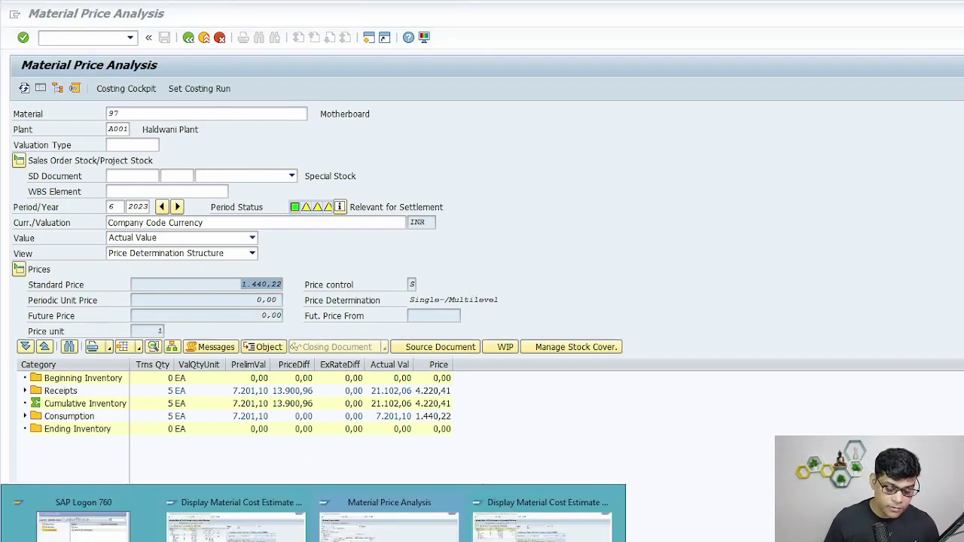
# Close the Material Price Analysis and Motherboard cost estimate windows, and switch from the remote session to Excel workbook A001
pyautogui.click(292, 531)
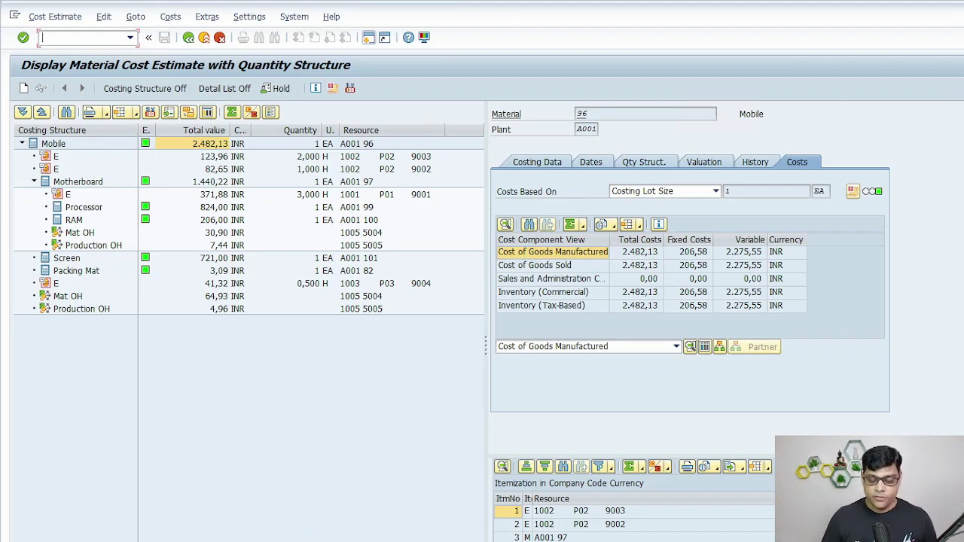
pyautogui.click(316, 541)
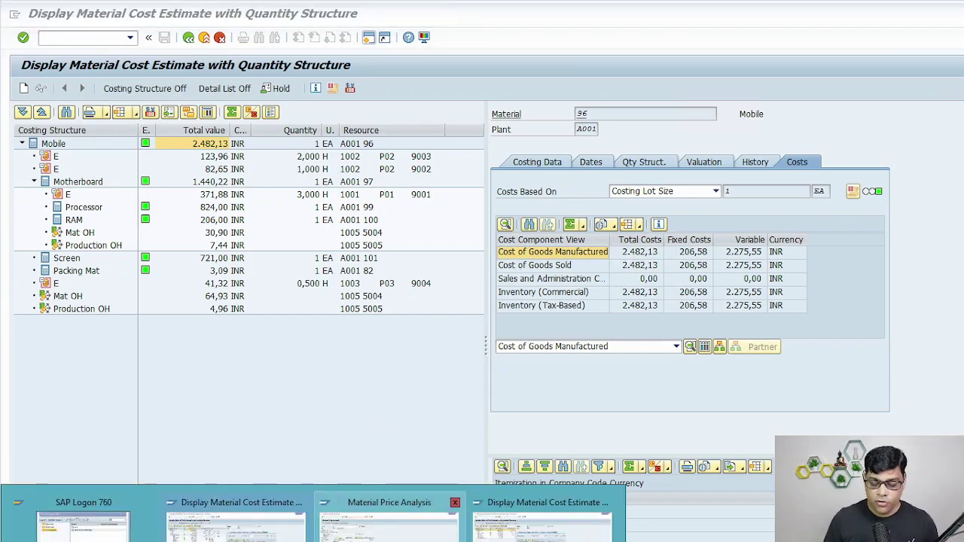
pyautogui.click(455, 502)
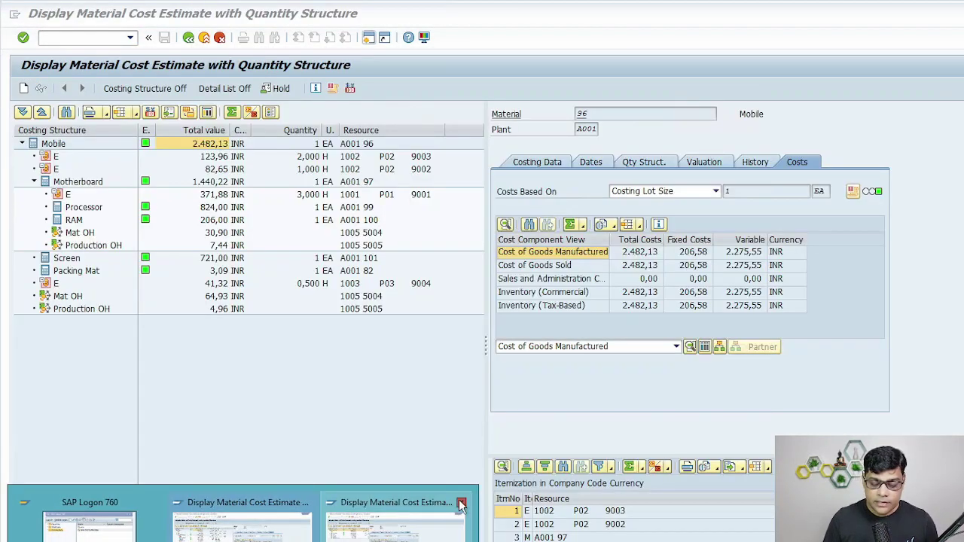
pyautogui.click(462, 503)
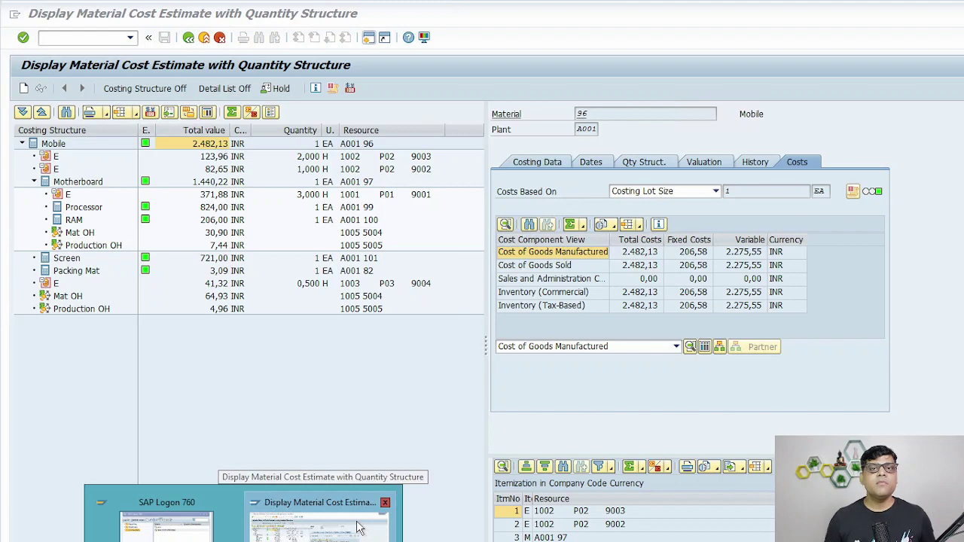
pyautogui.click(357, 530)
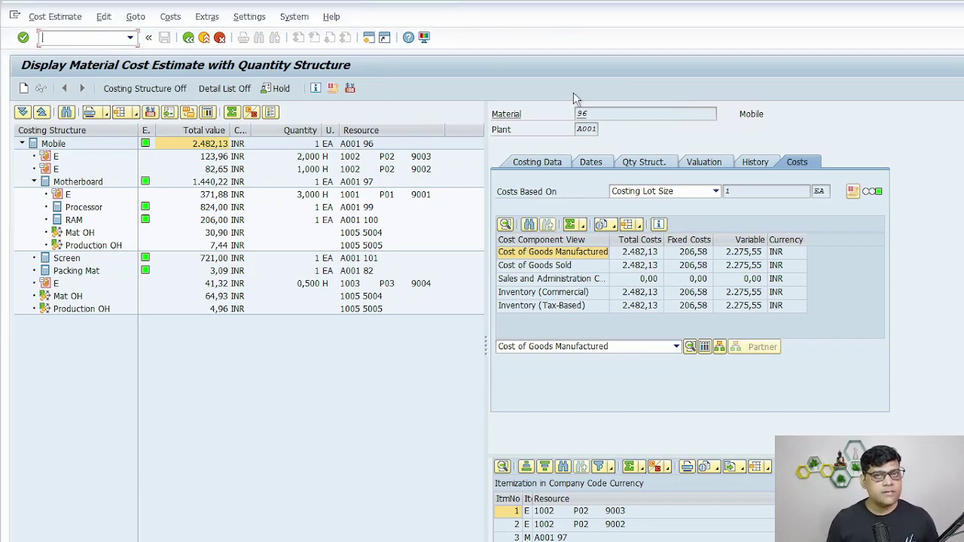
pyautogui.moveTo(512, 6)
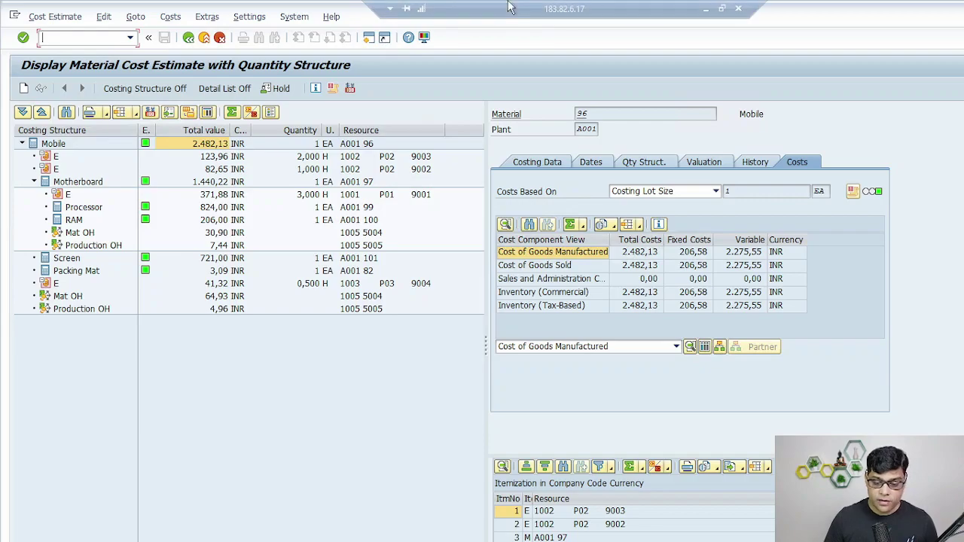
pyautogui.click(706, 9)
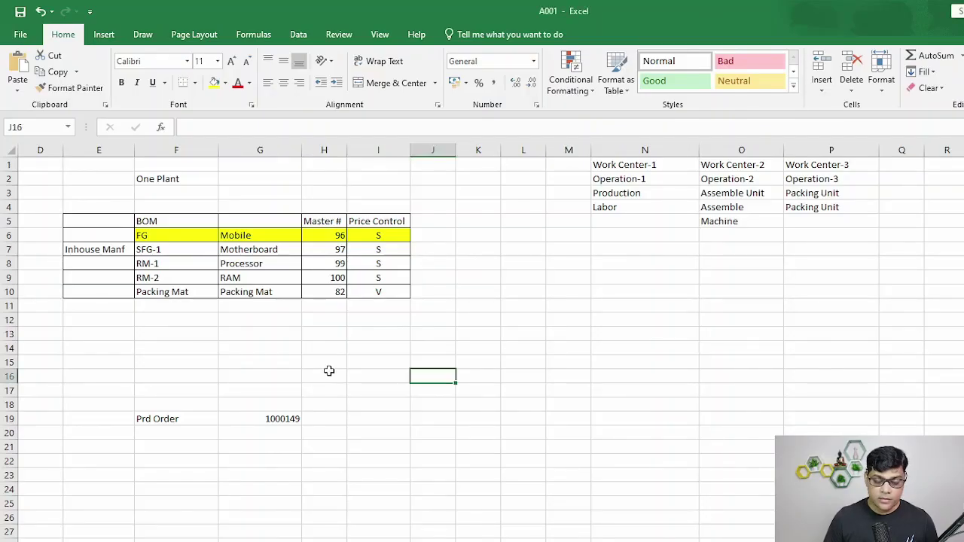
# Copy the production order number from cell G19, switch to the SAP remote session and open transaction CO03 in a new session
pyautogui.click(273, 418)
pyautogui.doubleClick(234, 128)
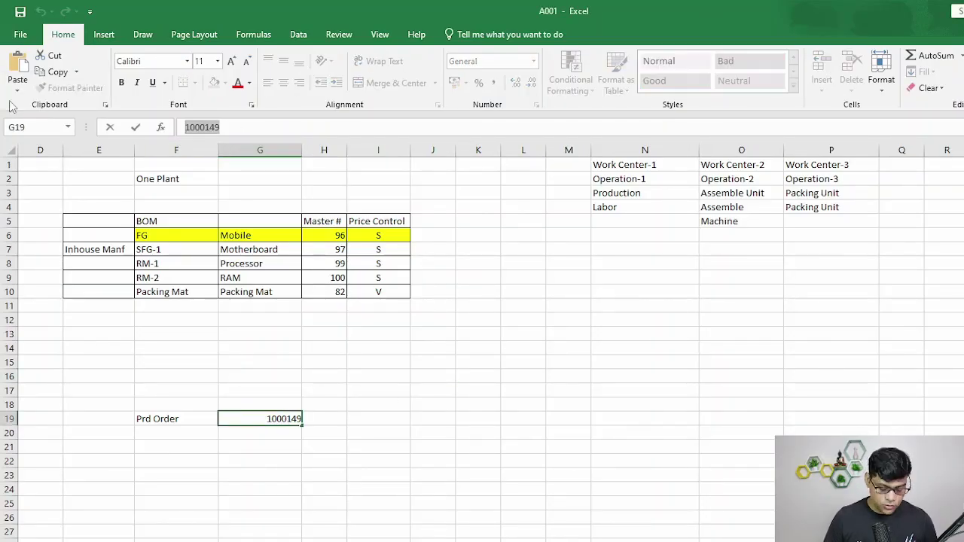
pyautogui.hotkey('alt', 'Tab')
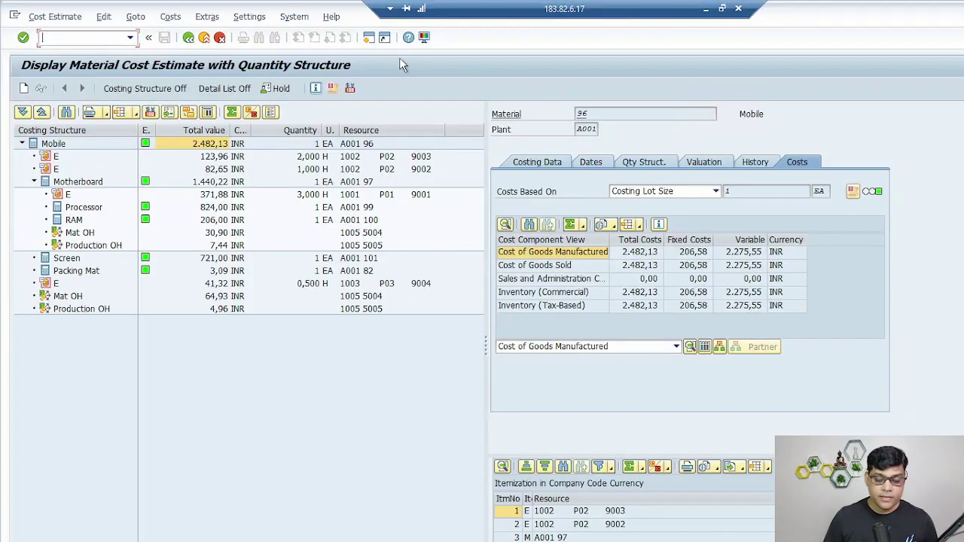
pyautogui.click(368, 38)
pyautogui.write('CO03')
pyautogui.press('Return')
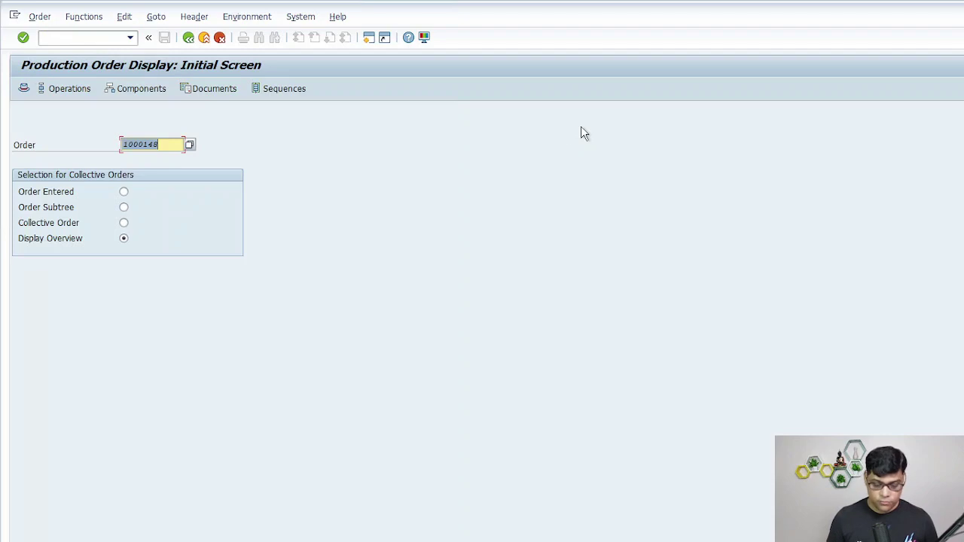
# Enter the copied production order number and display the order header of material 96 from the collective order structure
pyautogui.write('1000149')
pyautogui.press('Return')
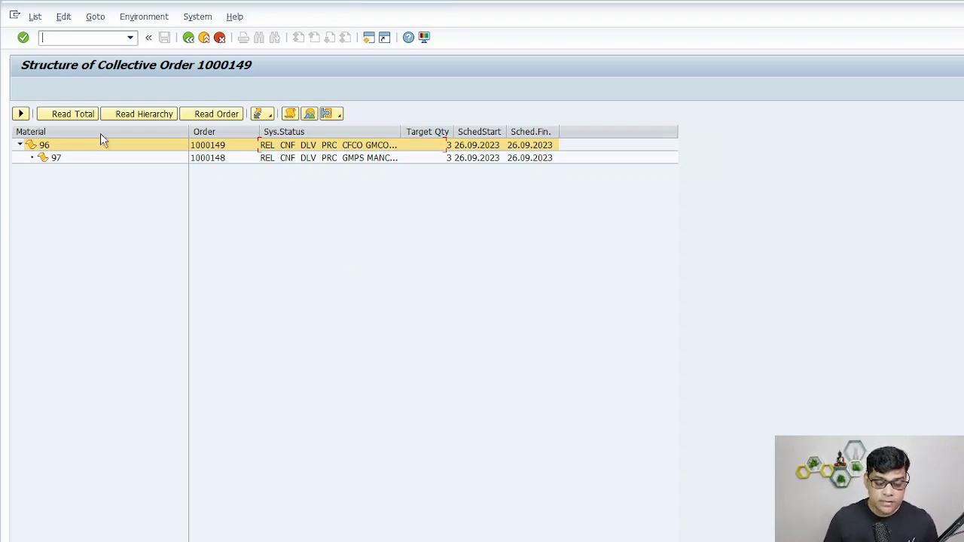
pyautogui.doubleClick(190, 147)
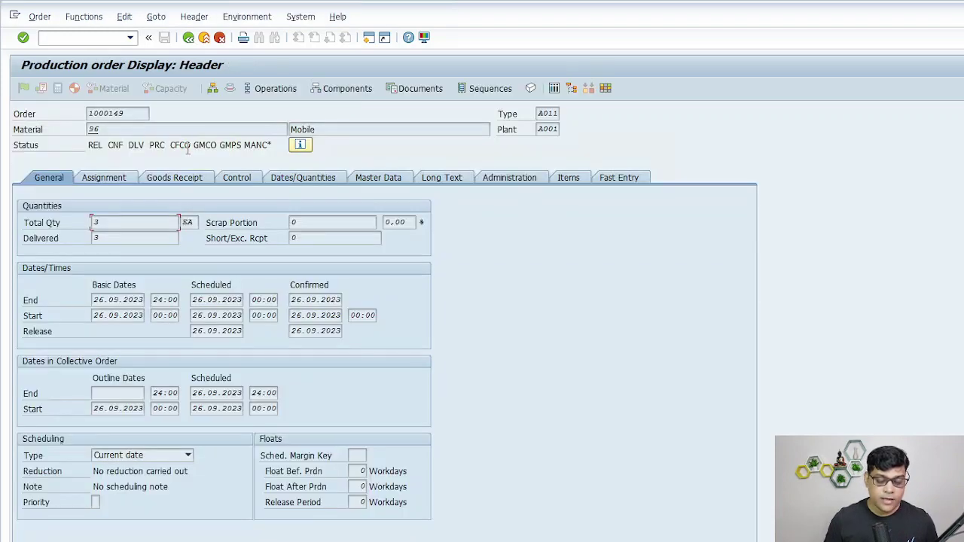
# Open the Mobile order's cost analysis in the Cost Trend layout and highlight the Packing Mat and Motherboard goods issue lines
pyautogui.click(156, 17)
pyautogui.moveTo(233, 82)
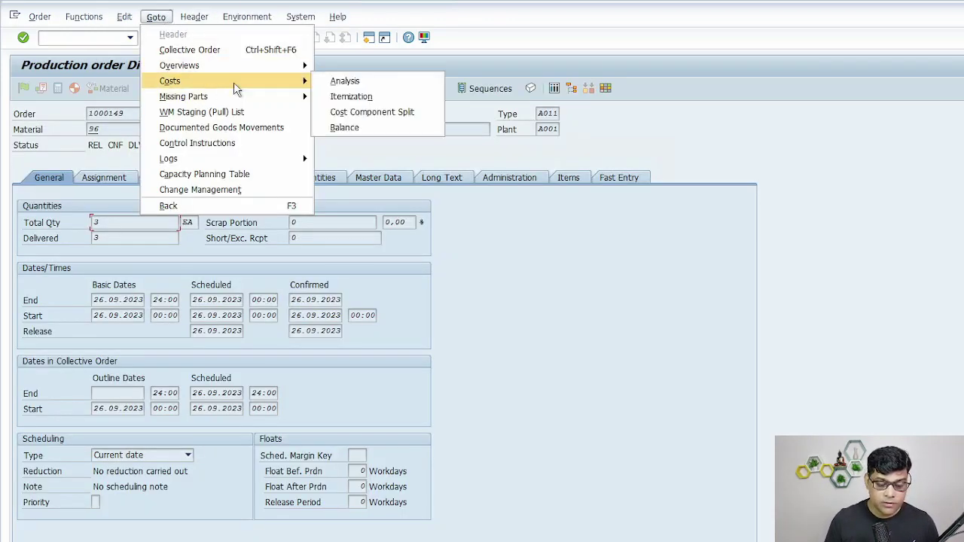
pyautogui.click(401, 82)
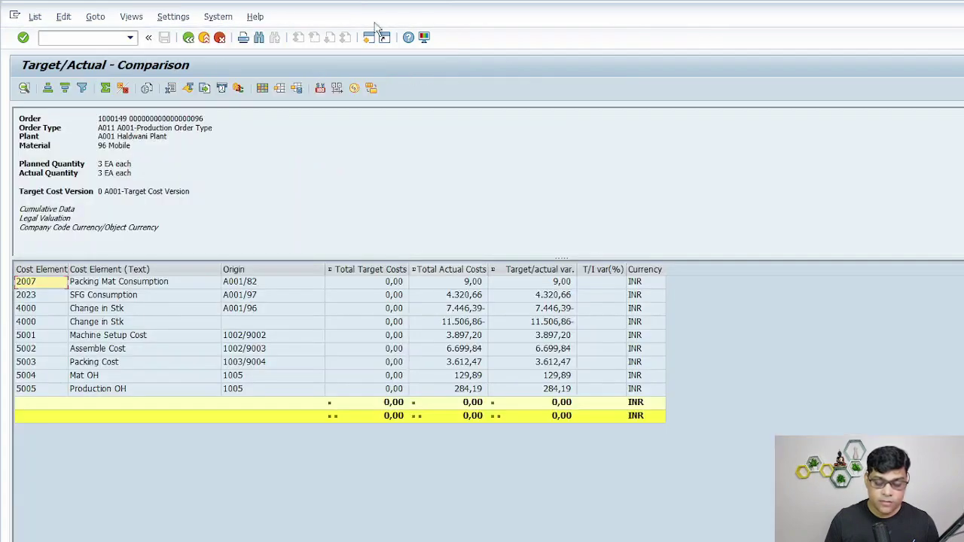
pyautogui.click(170, 18)
pyautogui.moveTo(280, 34)
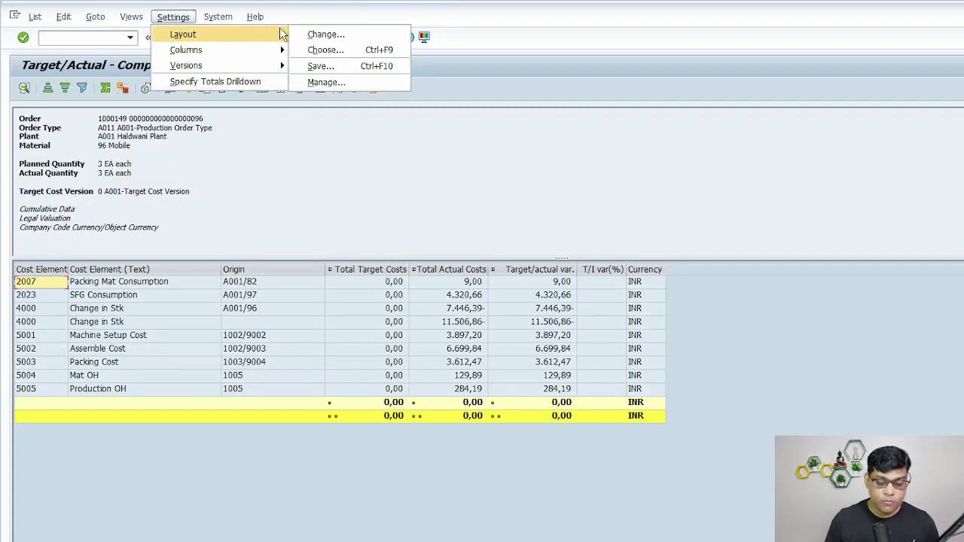
pyautogui.click(347, 49)
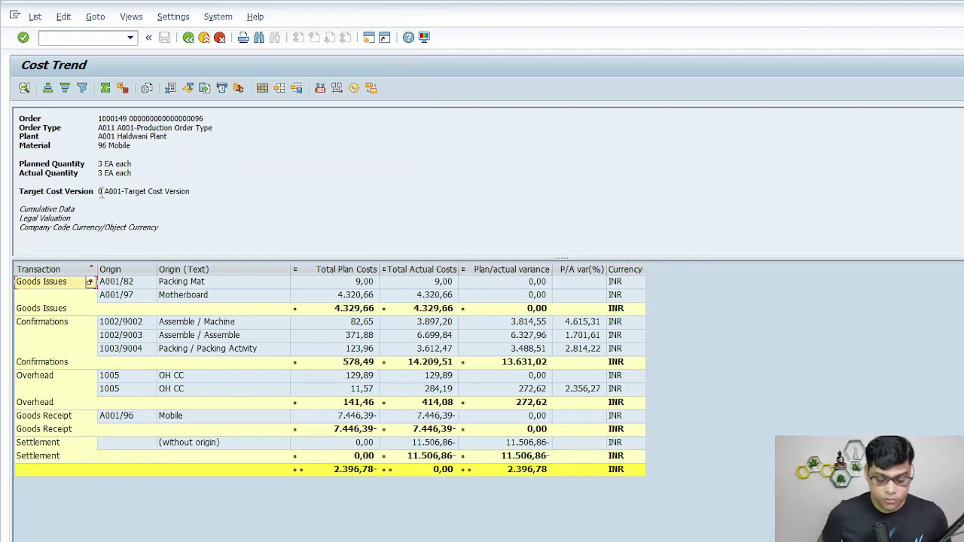
pyautogui.click(202, 286)
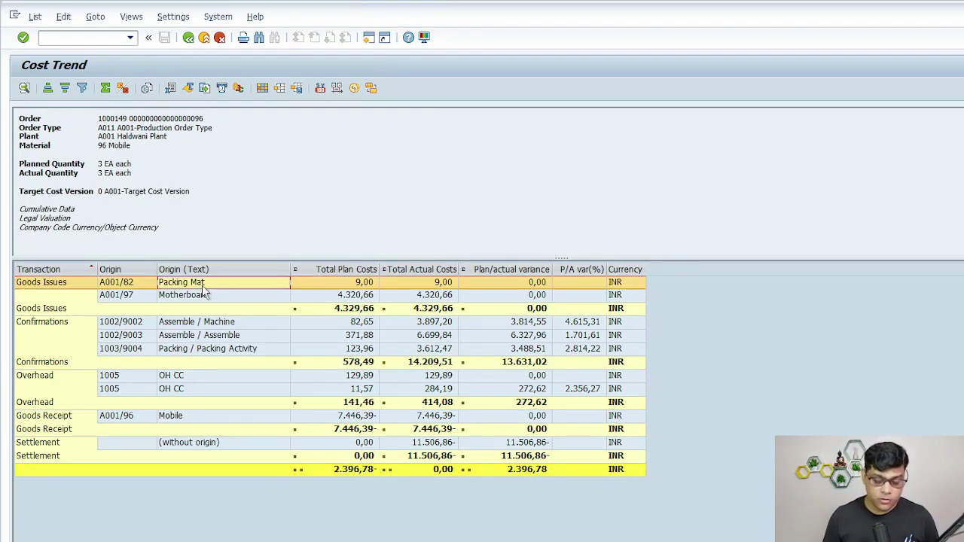
pyautogui.click(207, 300)
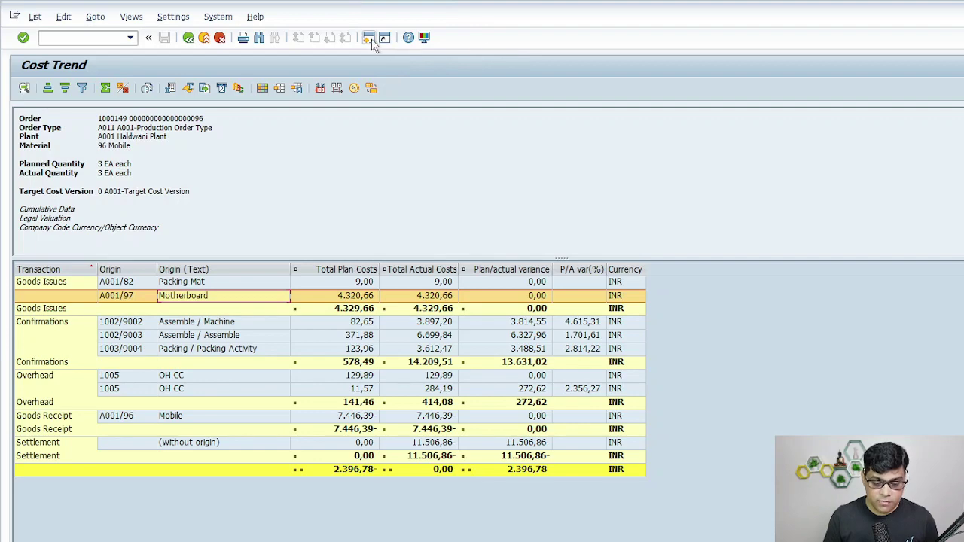
# Display the collective order structure again from the production order display and open the order header of material 97
pyautogui.press('F3')
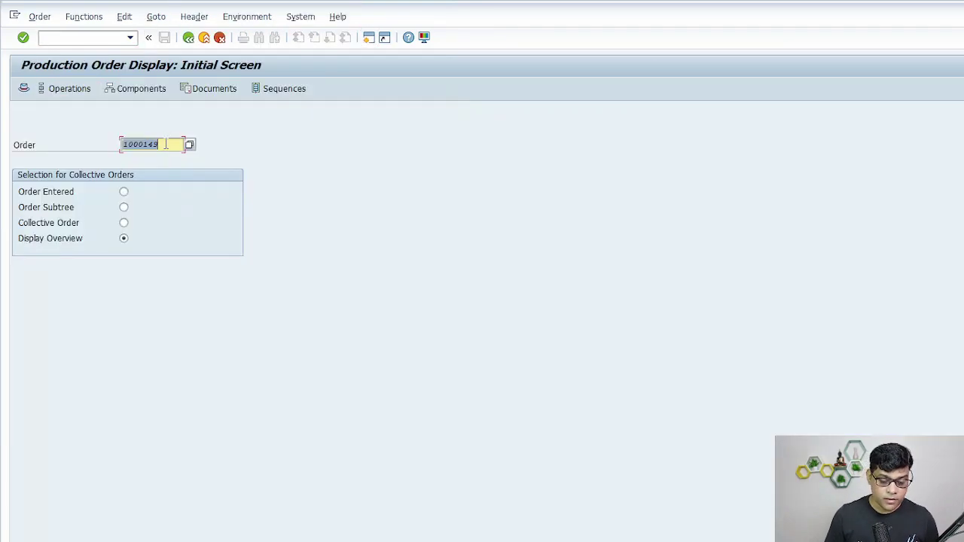
pyautogui.press('Return')
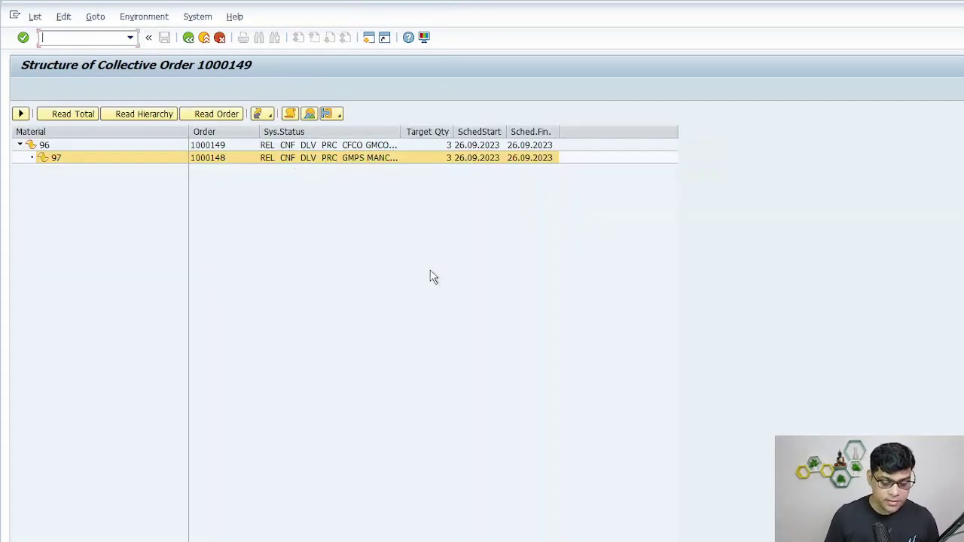
pyautogui.doubleClick(108, 160)
# Open the cost analysis of the Motherboard production order as a Cost Trend
pyautogui.click(194, 16)
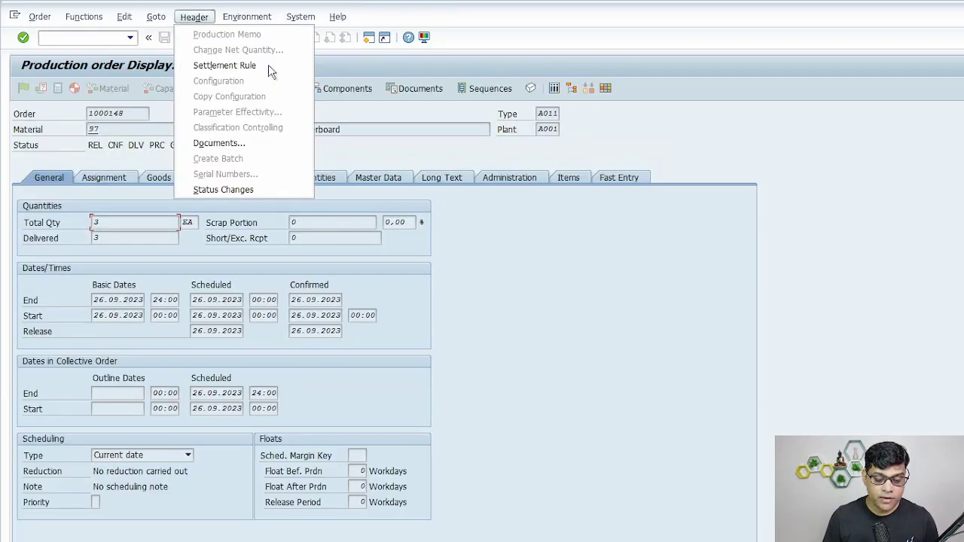
pyautogui.click(246, 16)
pyautogui.click(158, 18)
pyautogui.moveTo(242, 80)
pyautogui.click(352, 83)
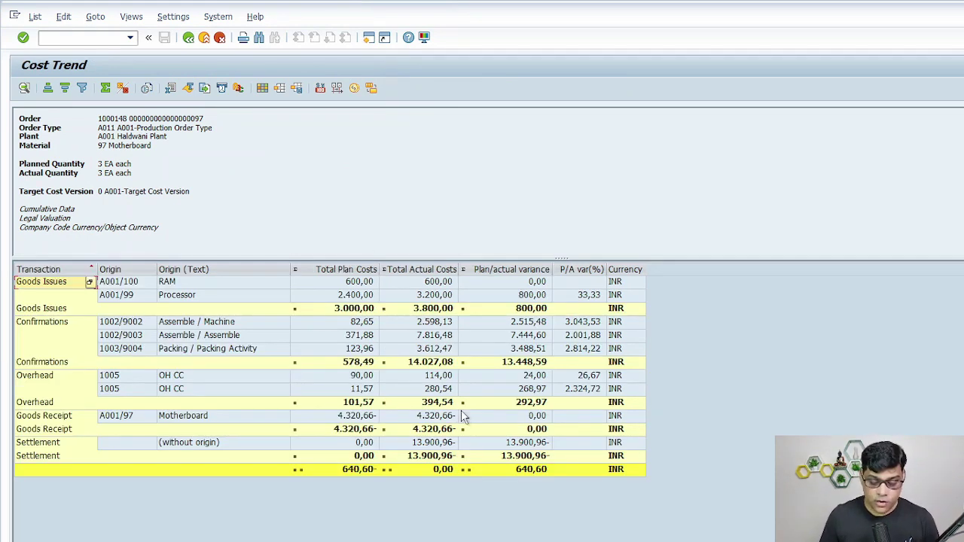
# Compare the Motherboard order's Goods Receipt and Goods Issues totals with the Motherboard line in the Mobile order's Cost Trend
pyautogui.click(434, 433)
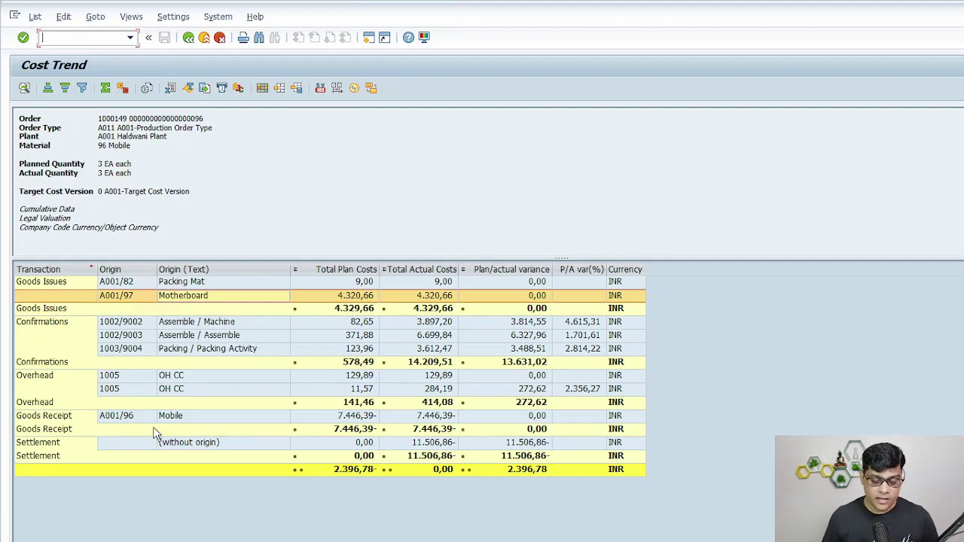
pyautogui.press('F2')
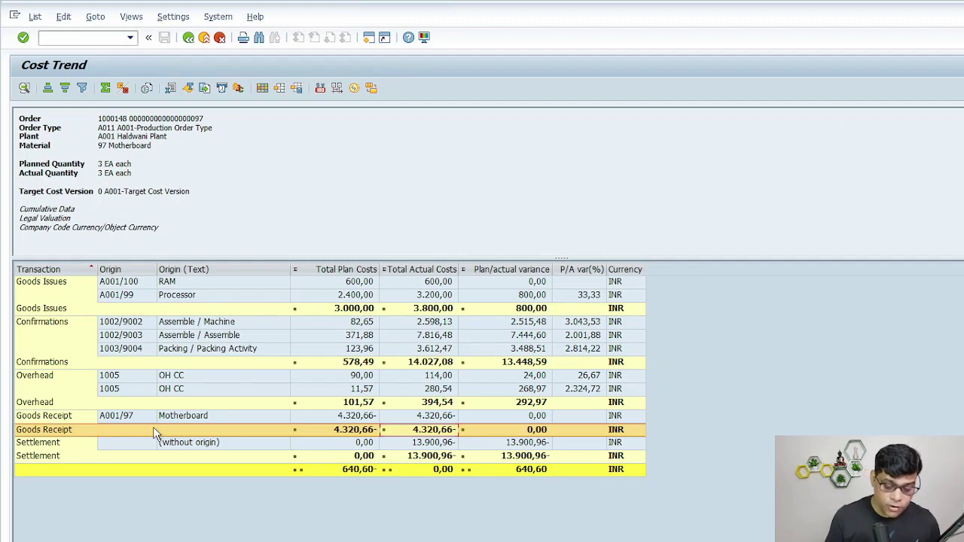
pyautogui.doubleClick(413, 308)
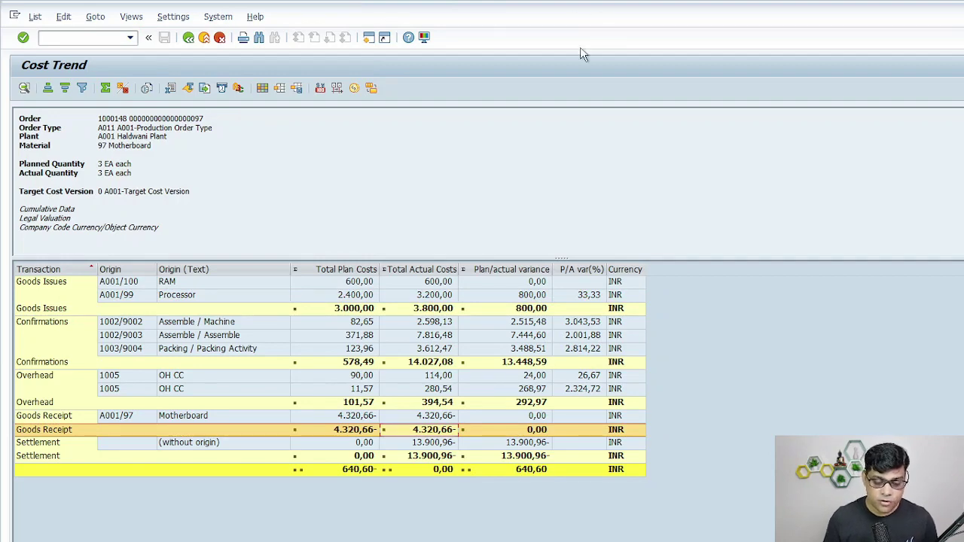
# List the accounting documents of company code A001 with entry date 26.09.2023 and open document 49018
pyautogui.hotkey('shift', 'F3')
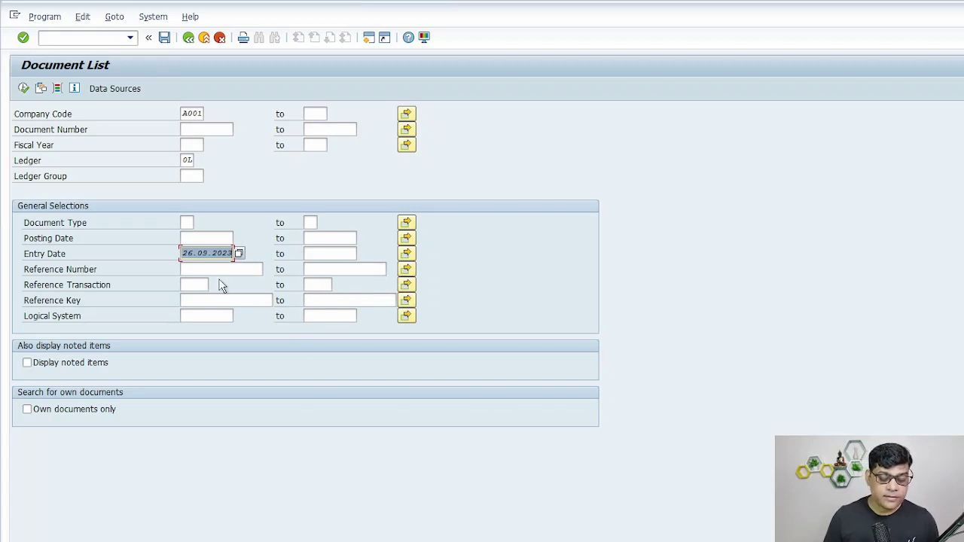
pyautogui.click(24, 88)
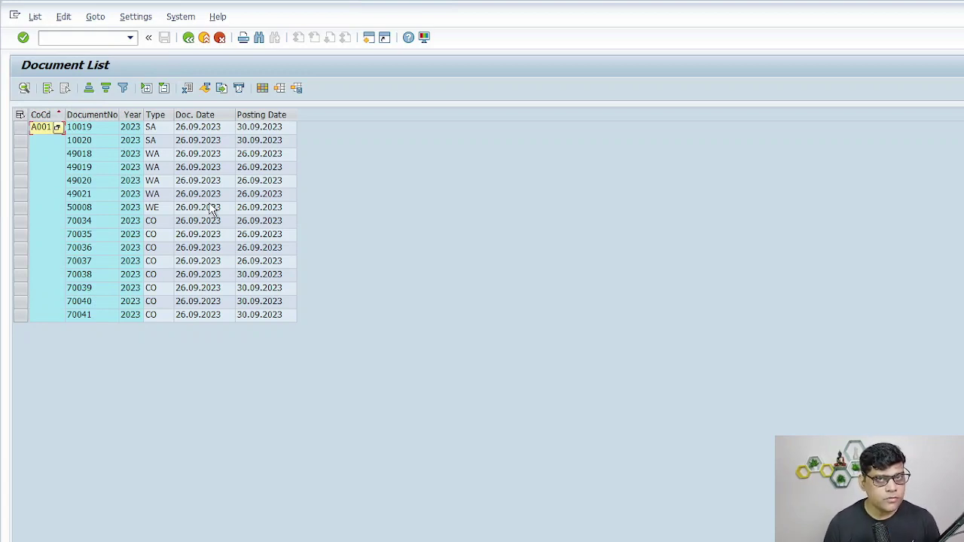
pyautogui.click(86, 158)
pyautogui.doubleClick(86, 158)
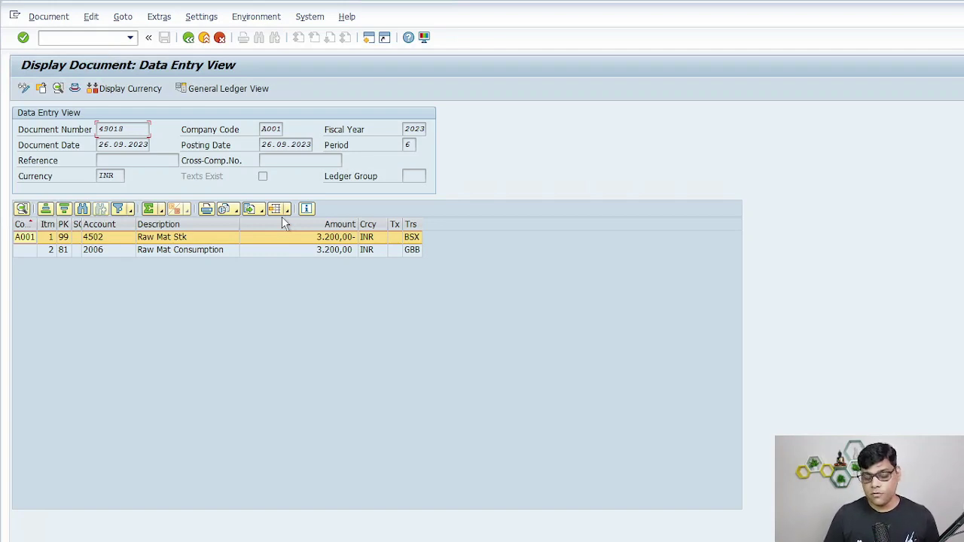
# Check the order assignment of the Raw Mat Consumption line in document 49018 and return to the document list
pyautogui.doubleClick(253, 251)
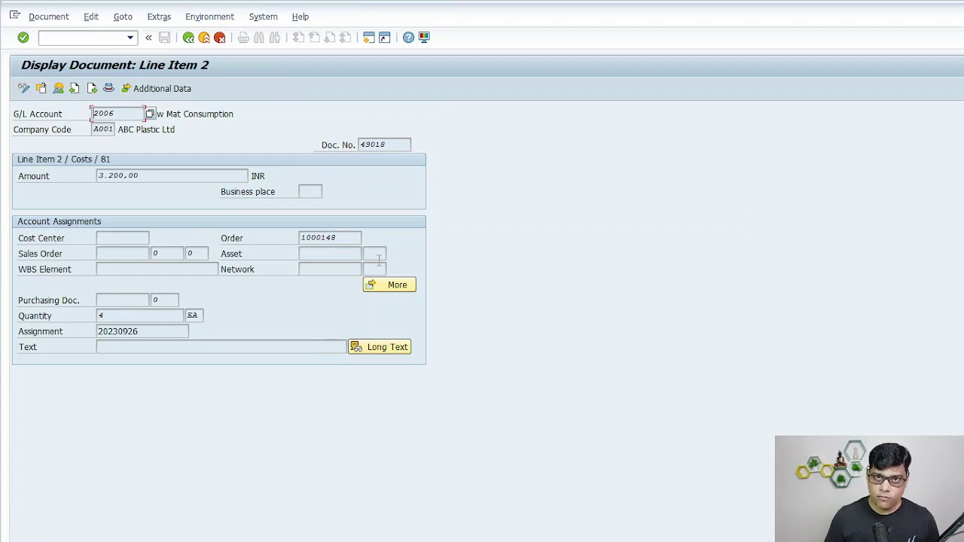
pyautogui.press('F3')
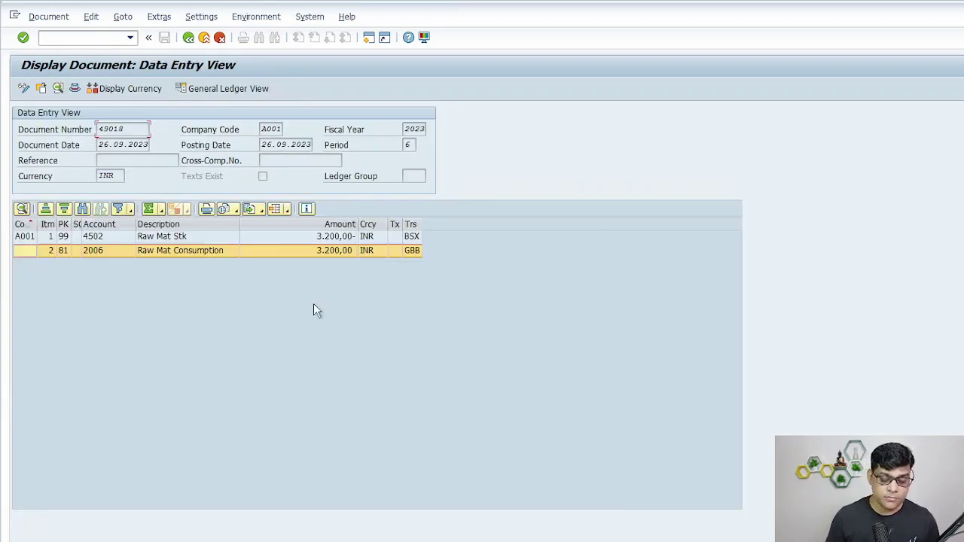
pyautogui.press('F3')
# Open document 49019, check the order assignment of its Raw Mat Consumption line and return to the document list
pyautogui.doubleClick(90, 167)
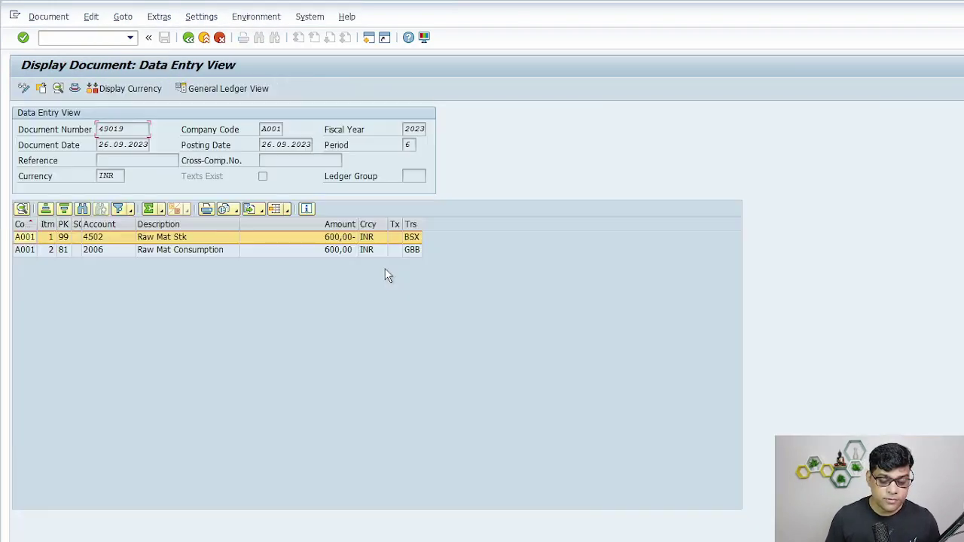
pyautogui.doubleClick(228, 254)
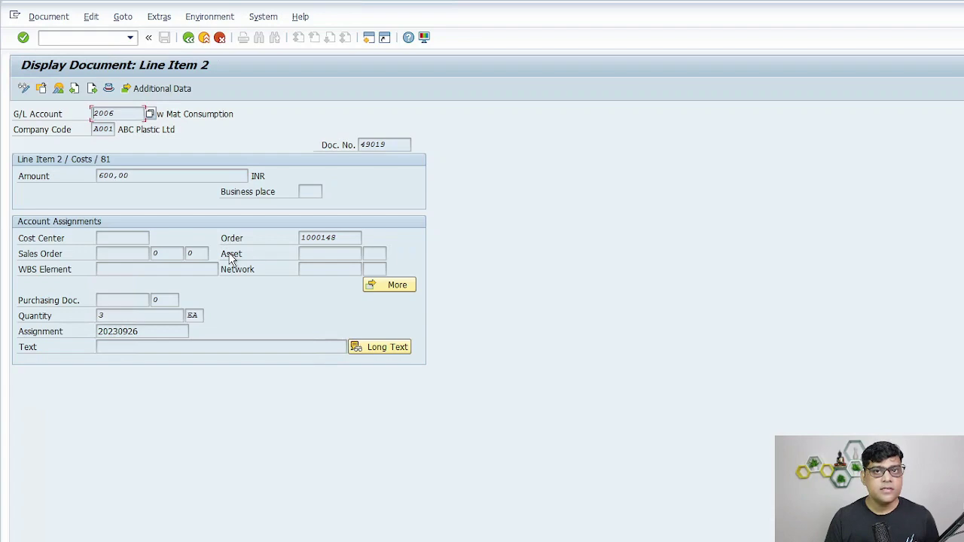
pyautogui.press('F3')
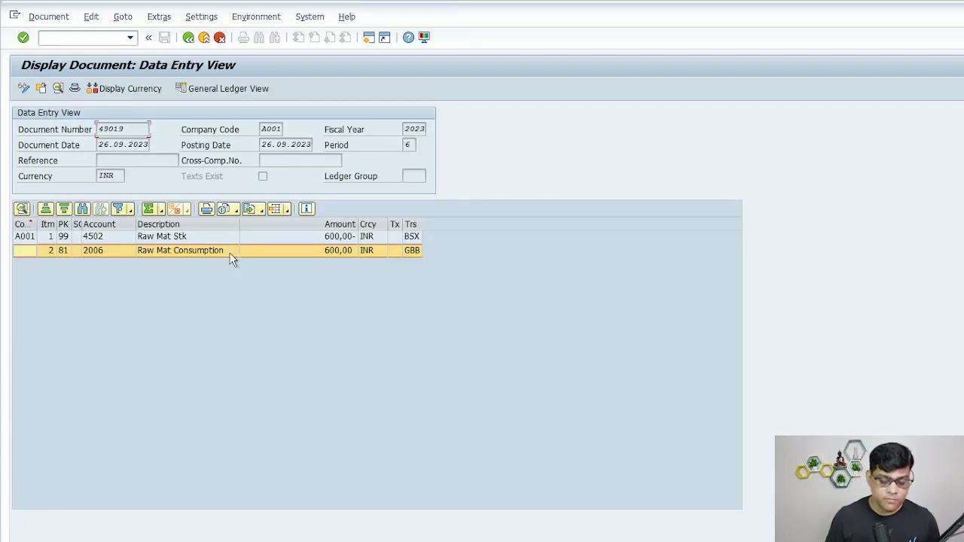
pyautogui.press('F3')
# Open document 49020 and compare its SFG postings with the Motherboard order's Cost Trend
pyautogui.click(106, 183)
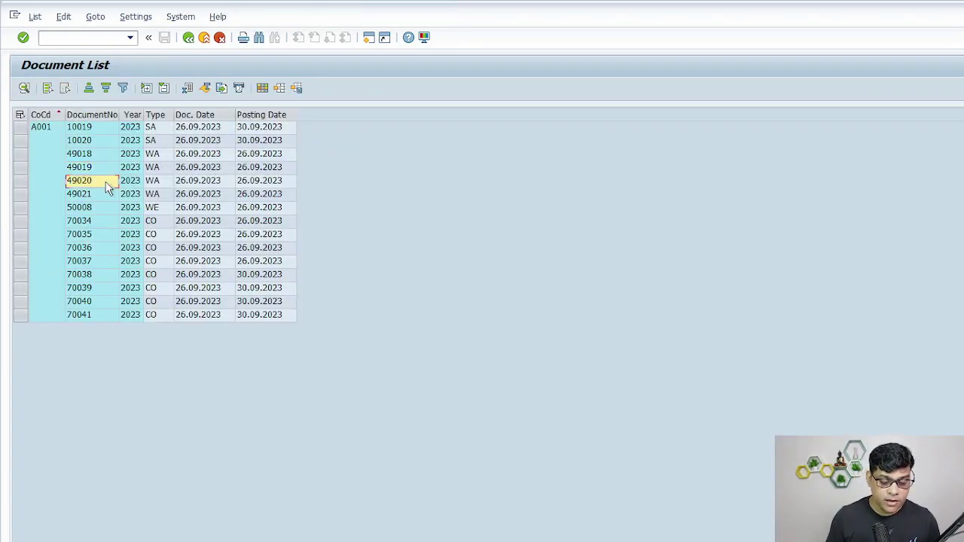
pyautogui.doubleClick(107, 183)
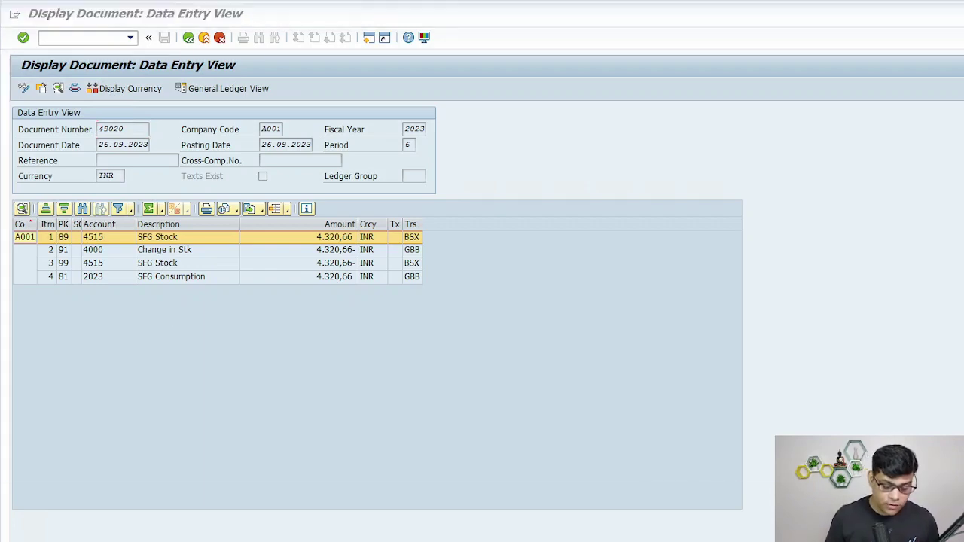
pyautogui.click(546, 539)
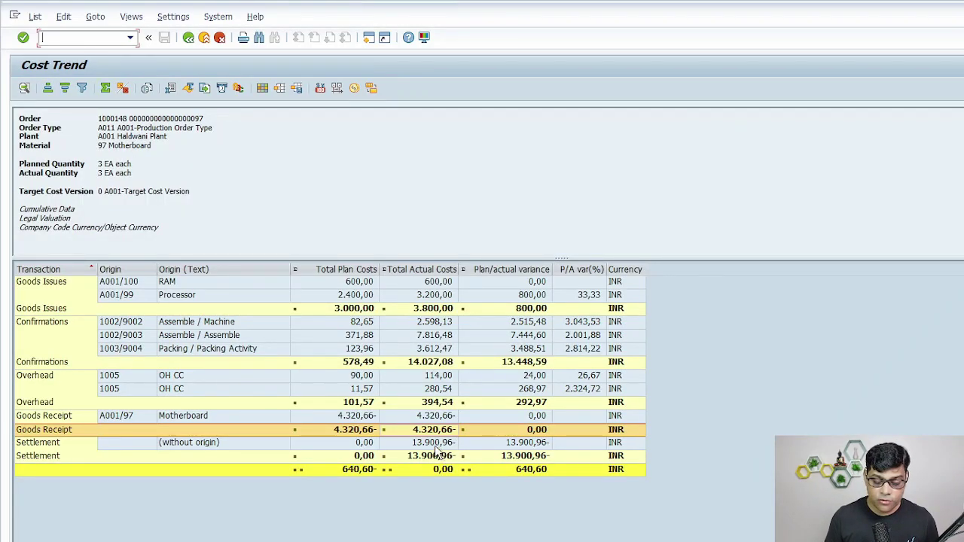
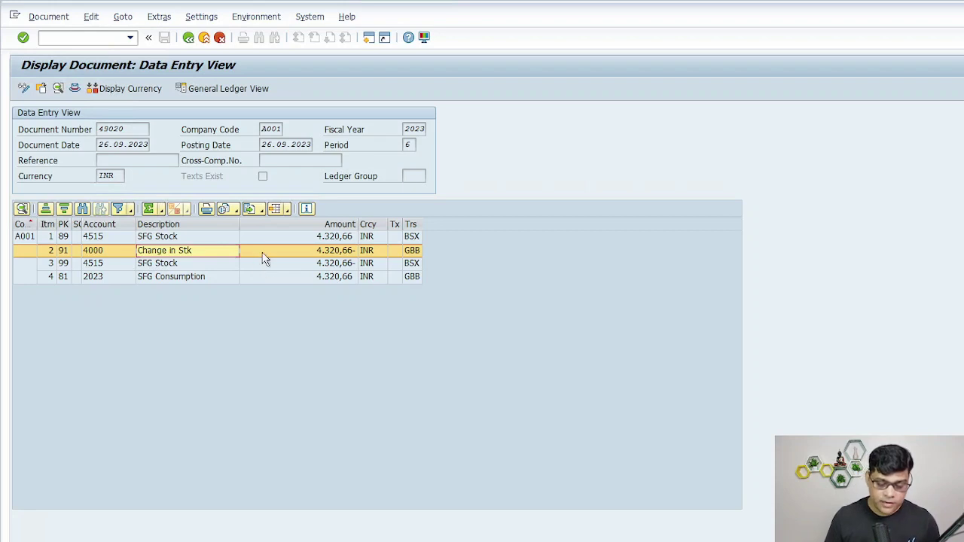
# Check the order assignment of the Change in Stk line in document 49020, return and highlight the first SFG Stock line
pyautogui.doubleClick(265, 258)
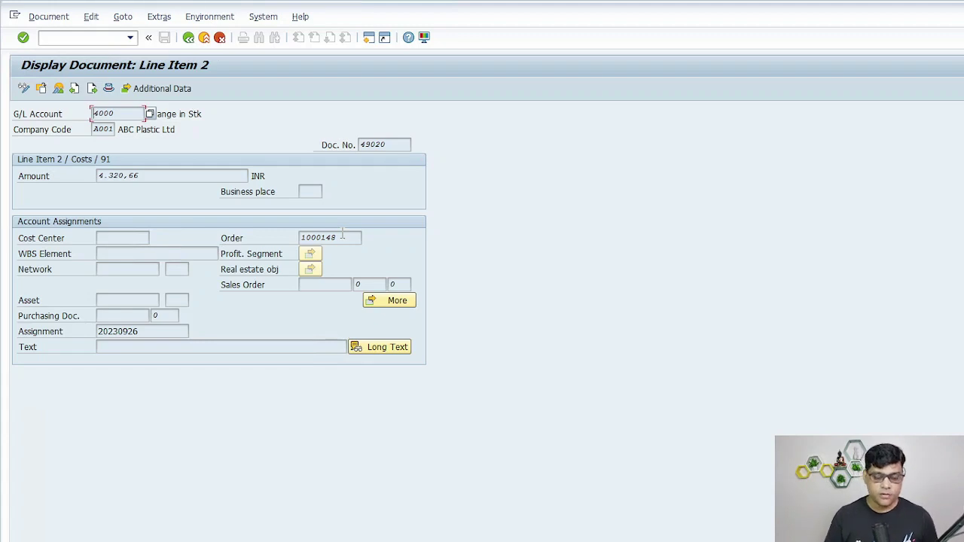
pyautogui.click(189, 37)
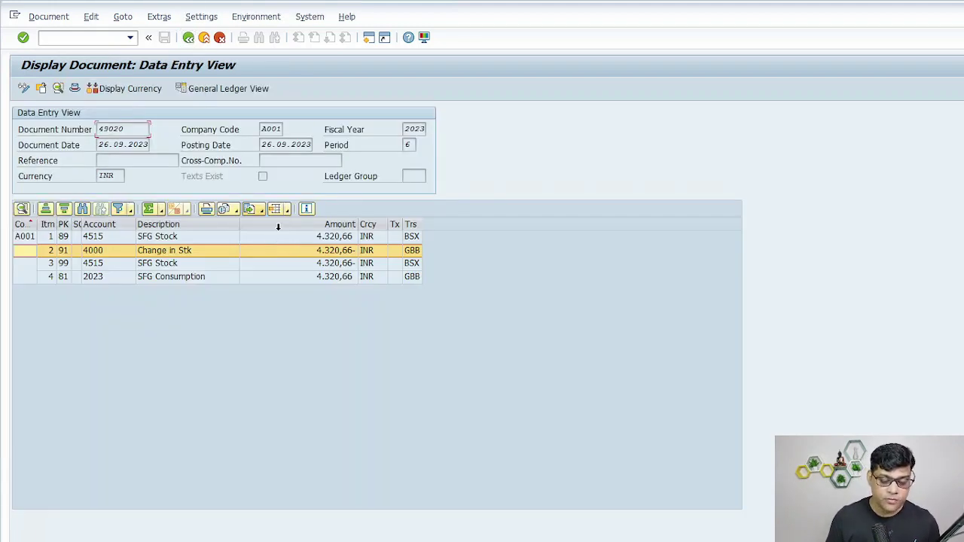
pyautogui.click(294, 238)
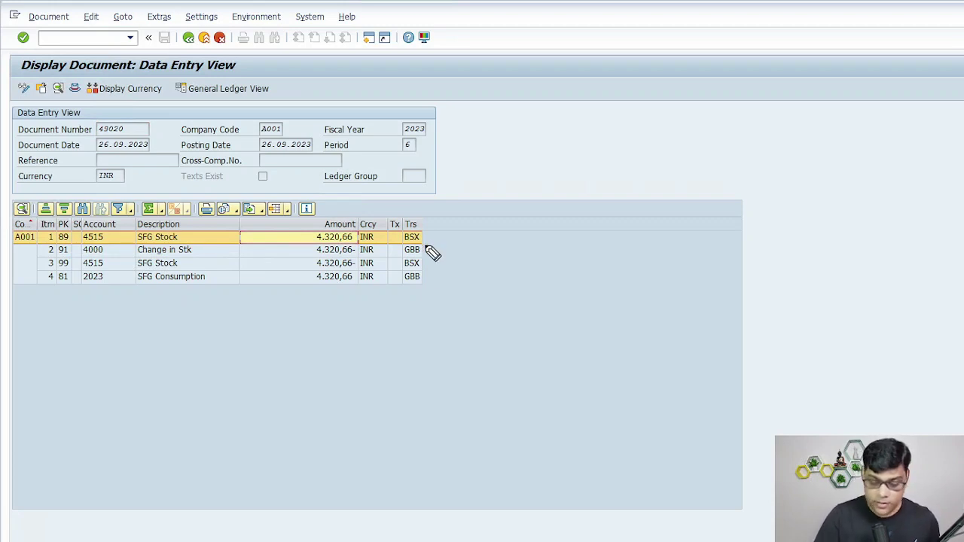
# Annotate document 49020 with "cost" beside the Change in Stk line and a curved line leading to the lower postings
pyautogui.moveTo(433, 249)
pyautogui.mouseDown()
pyautogui.moveTo(529, 239)
pyautogui.moveTo(507, 244)
pyautogui.mouseUp()
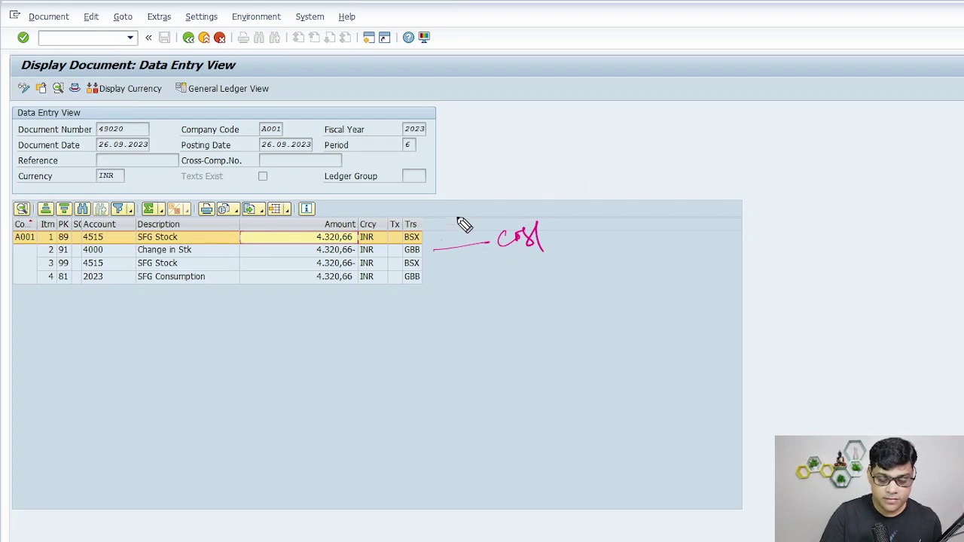
pyautogui.moveTo(451, 215)
pyautogui.mouseDown()
pyautogui.moveTo(474, 223)
pyautogui.moveTo(565, 176)
pyautogui.moveTo(456, 276)
pyautogui.moveTo(393, 268)
pyautogui.mouseUp()
pyautogui.moveTo(347, 298); pyautogui.dragTo(398, 271)
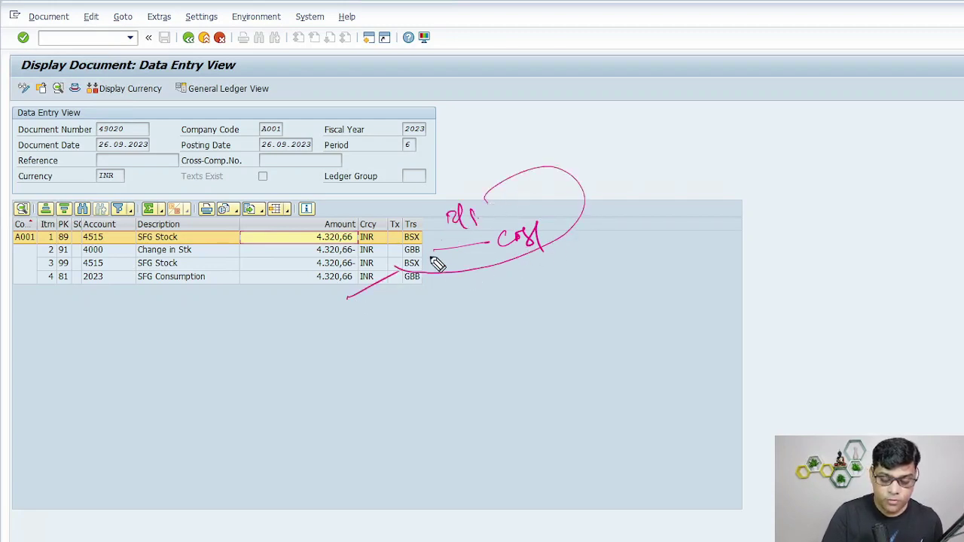
# Mark the SFG Consumption line of document 49020 with underlines and a downward arrow, and clear the annotations, including a stroke from SFG Stock
pyautogui.moveTo(236, 291)
pyautogui.mouseDown()
pyautogui.moveTo(123, 309)
pyautogui.moveTo(271, 287)
pyautogui.mouseUp()
pyautogui.moveTo(207, 289); pyautogui.dragTo(227, 351)
pyautogui.moveTo(211, 360)
pyautogui.mouseDown()
pyautogui.moveTo(217, 369)
pyautogui.moveTo(250, 354)
pyautogui.mouseUp()
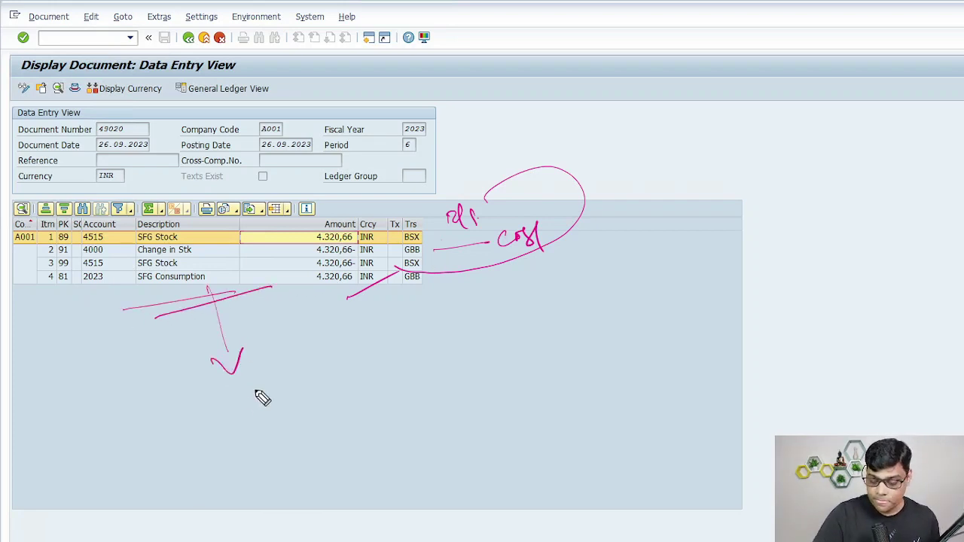
pyautogui.press('Escape')
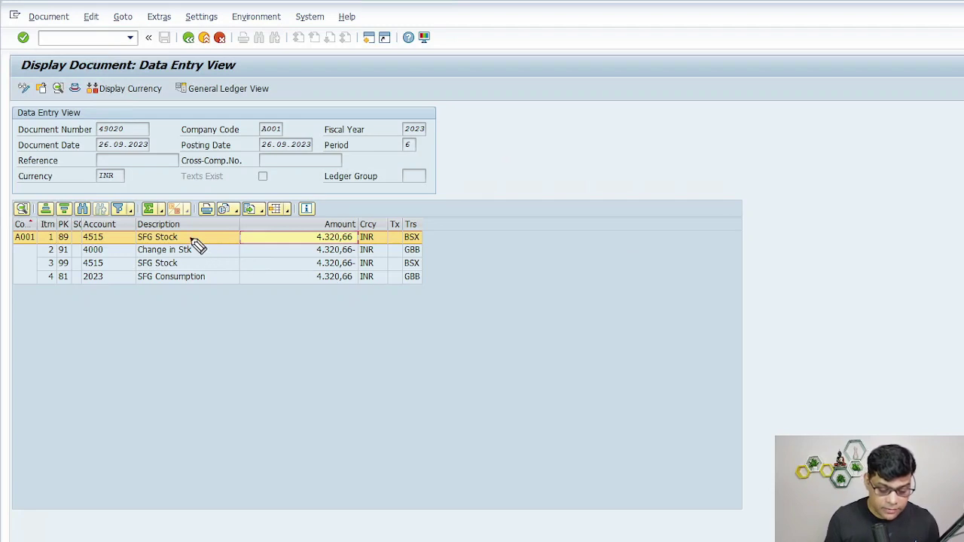
pyautogui.moveTo(193, 241); pyautogui.dragTo(252, 216)
pyautogui.press('Escape')
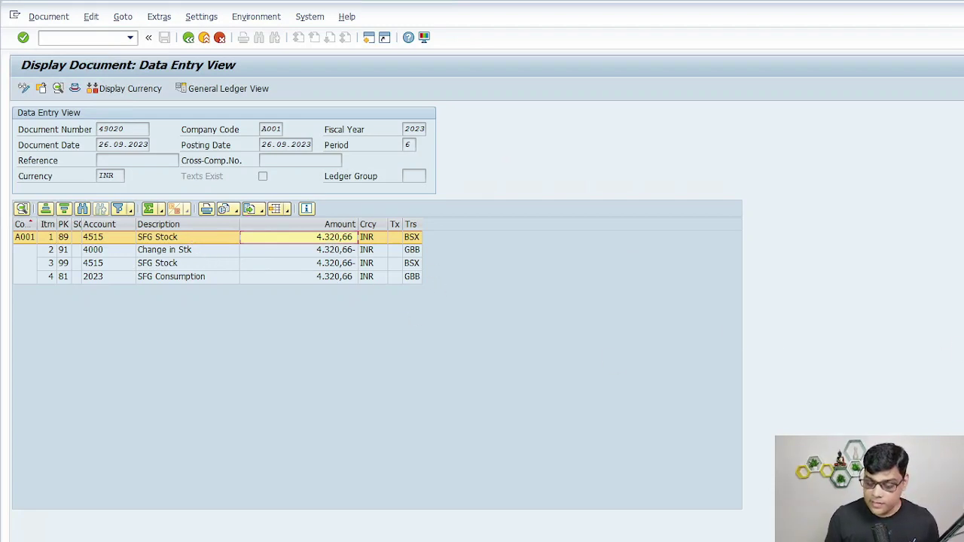
# Check the account assignments of the second SFG Stock line in document 49020 and return to the data entry view
pyautogui.click(175, 265)
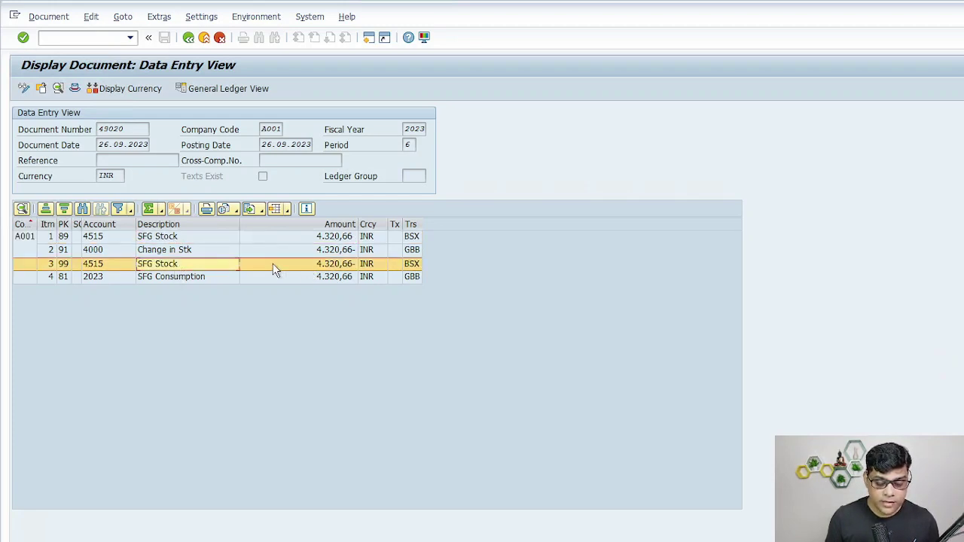
pyautogui.doubleClick(275, 269)
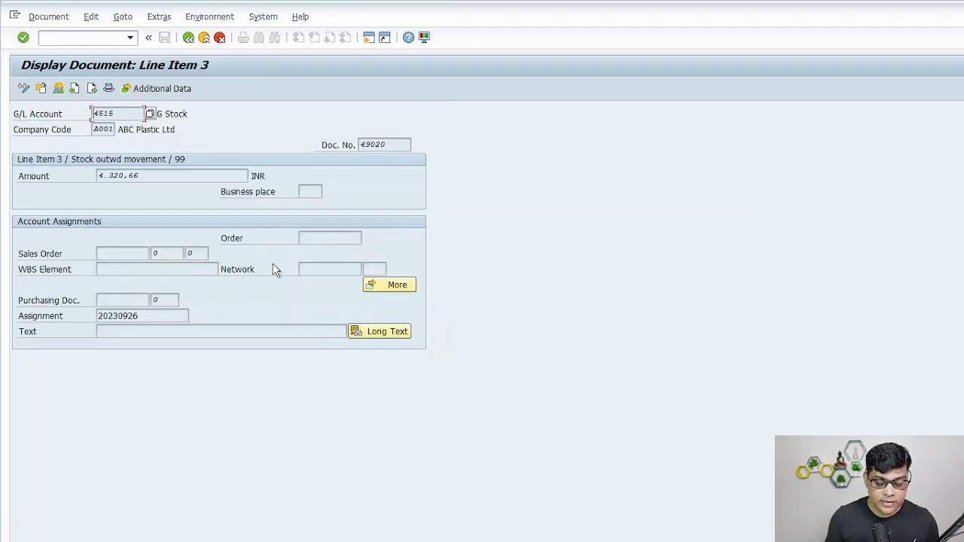
pyautogui.click(188, 37)
# Compare the order assignment of the SFG Consumption line with the Mobile order's Cost Trend, and return to the document list
pyautogui.click(239, 279)
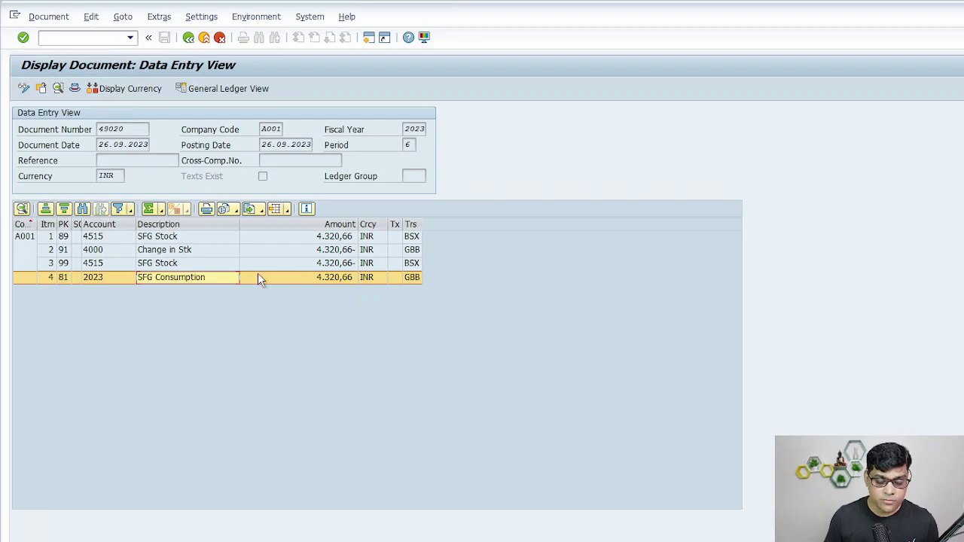
pyautogui.doubleClick(261, 278)
pyautogui.moveTo(356, 236); pyautogui.dragTo(74, 253)
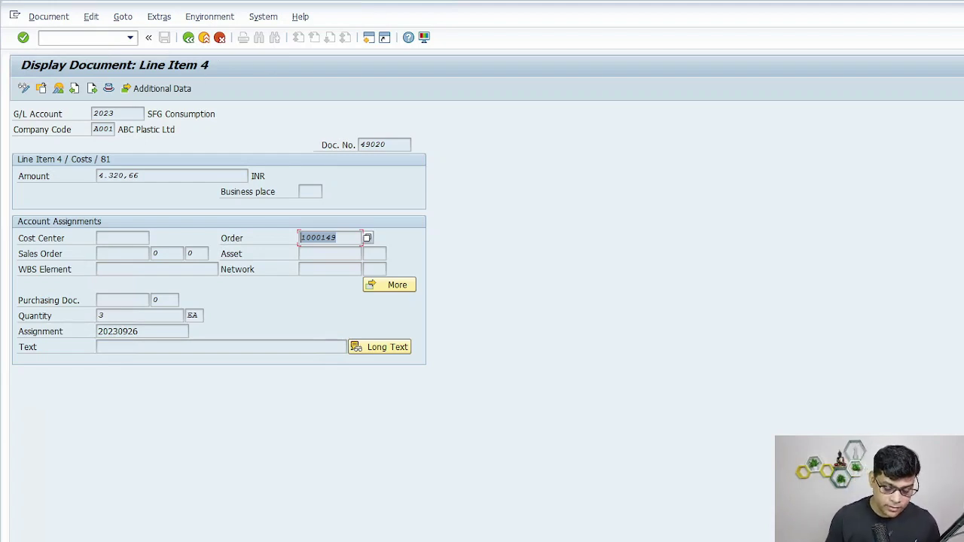
pyautogui.moveTo(389, 519)
pyautogui.click(406, 535)
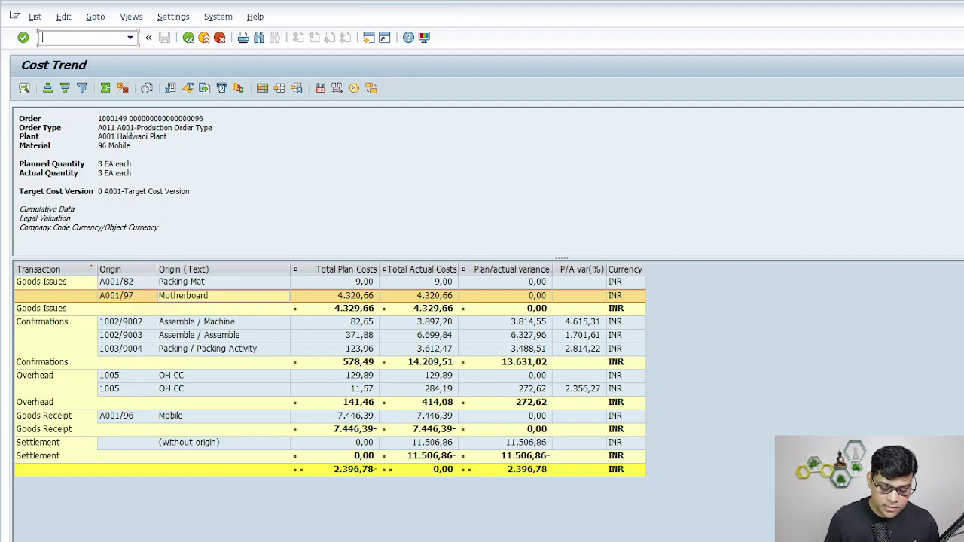
pyautogui.moveTo(391, 536)
pyautogui.click(696, 519)
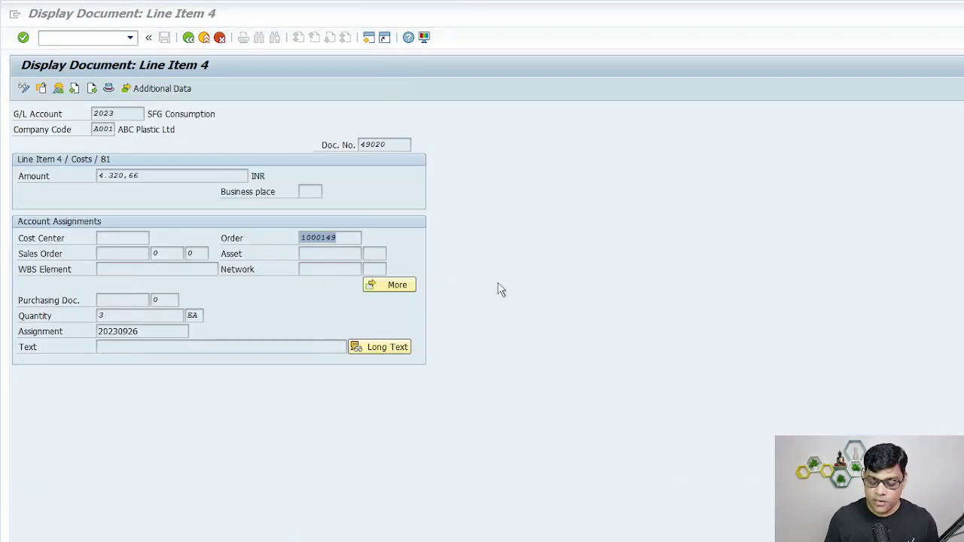
pyautogui.click(188, 37)
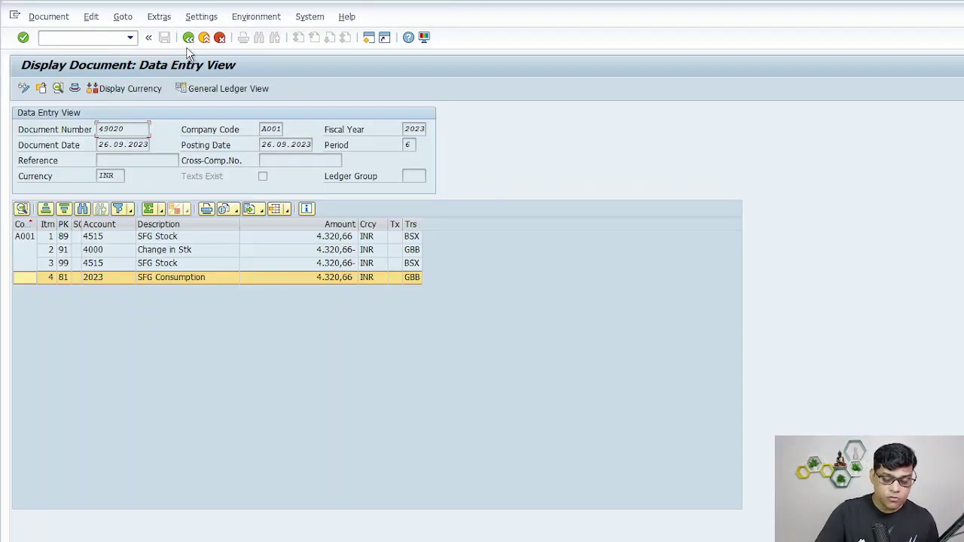
pyautogui.click(186, 40)
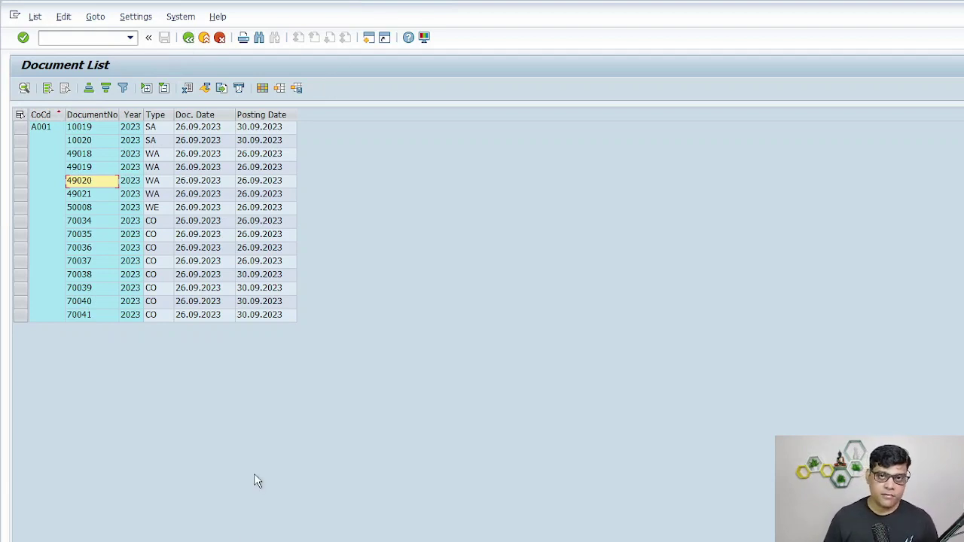
# Open the Motherboard order's Cost Trend and highlight its actual settlement cost, material and order number
pyautogui.hotkey('alt', 'Tab')
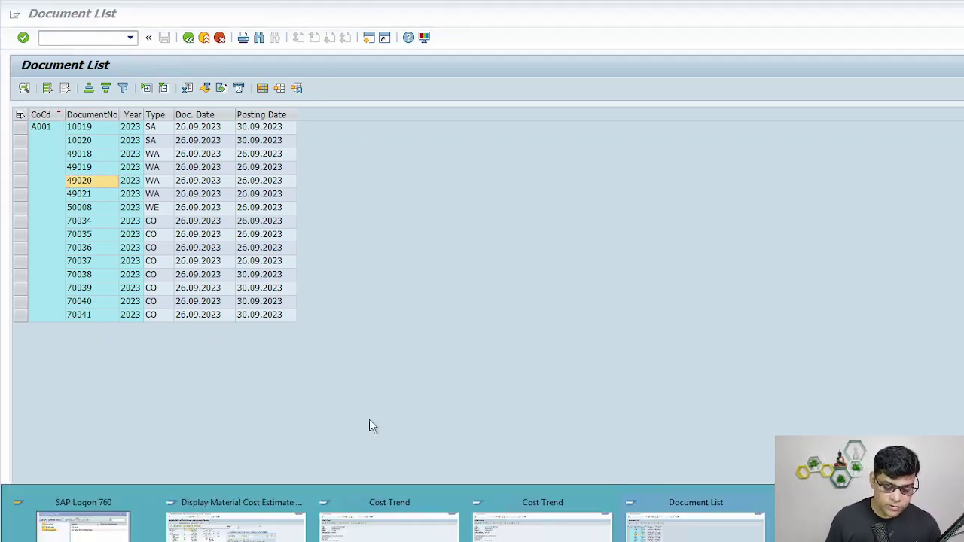
pyautogui.click(426, 533)
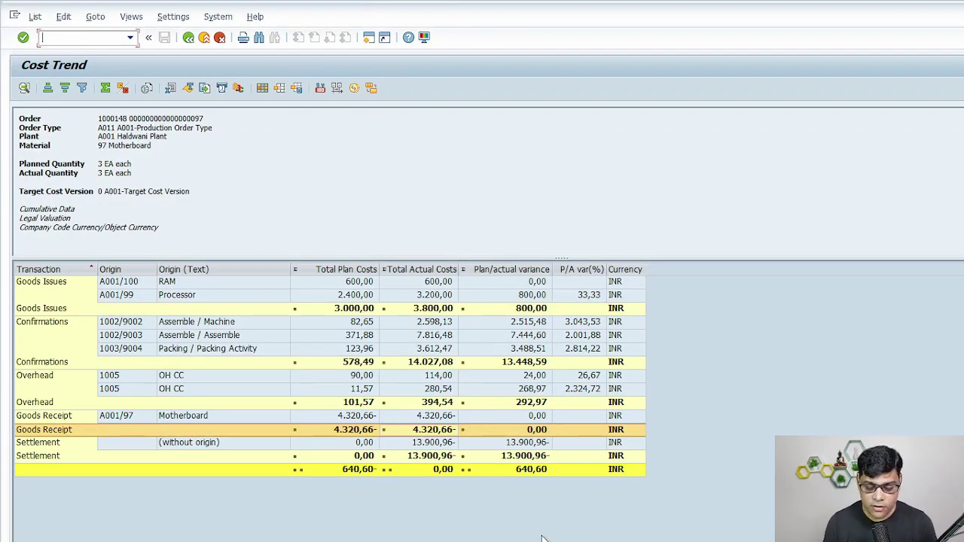
pyautogui.click(431, 444)
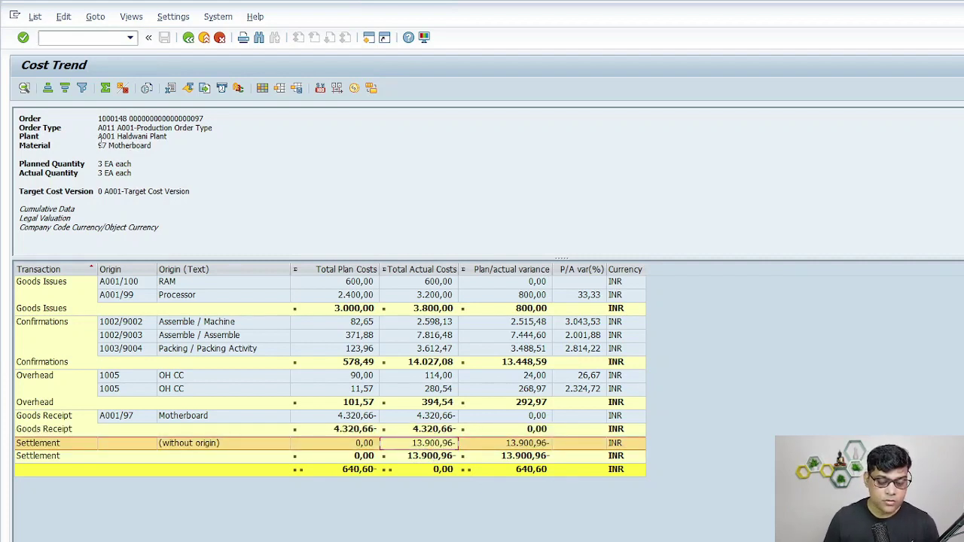
pyautogui.tripleClick(335, 154)
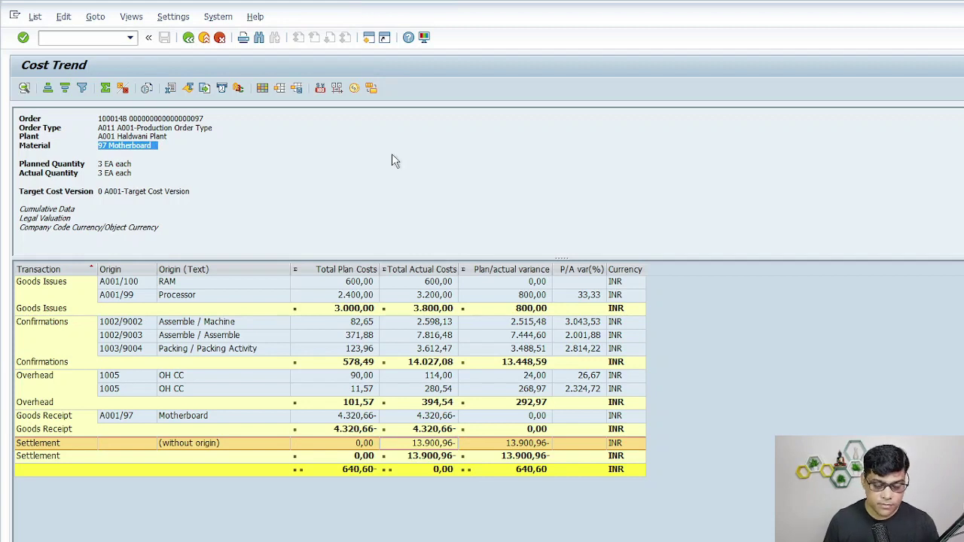
pyautogui.tripleClick(120, 118)
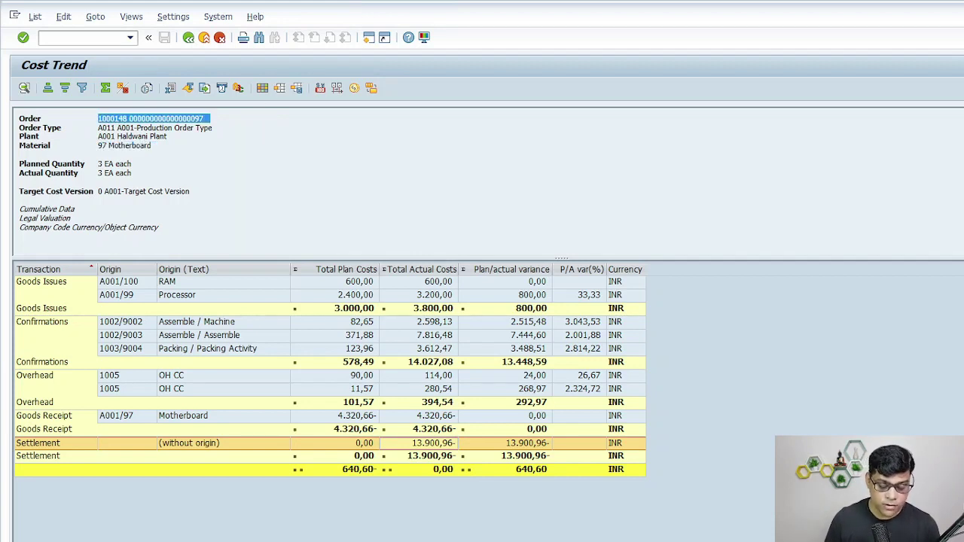
# Return from the document list to the Motherboard's Material Price Analysis and highlight the price difference on Receipts
pyautogui.press('super+t')
pyautogui.press('Left')
pyautogui.press('Left')
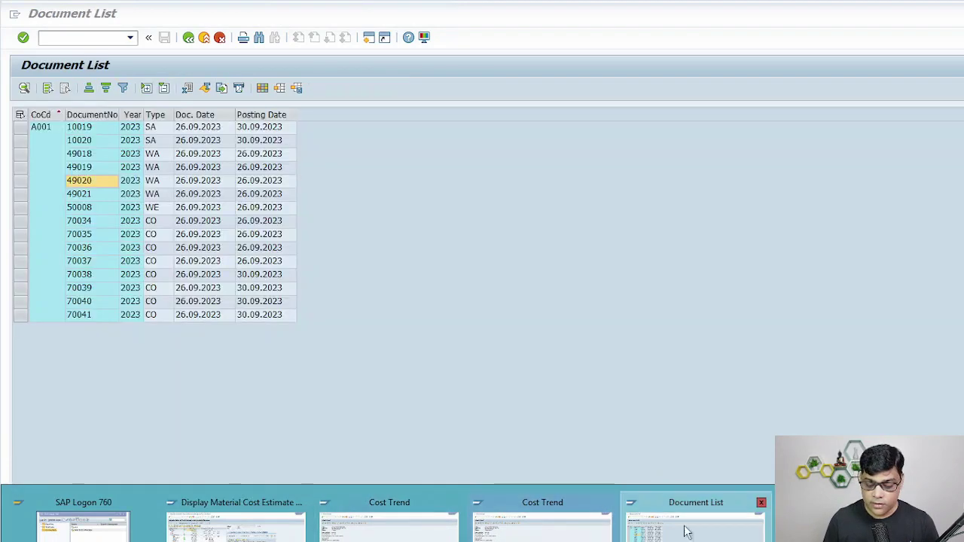
pyautogui.click(686, 527)
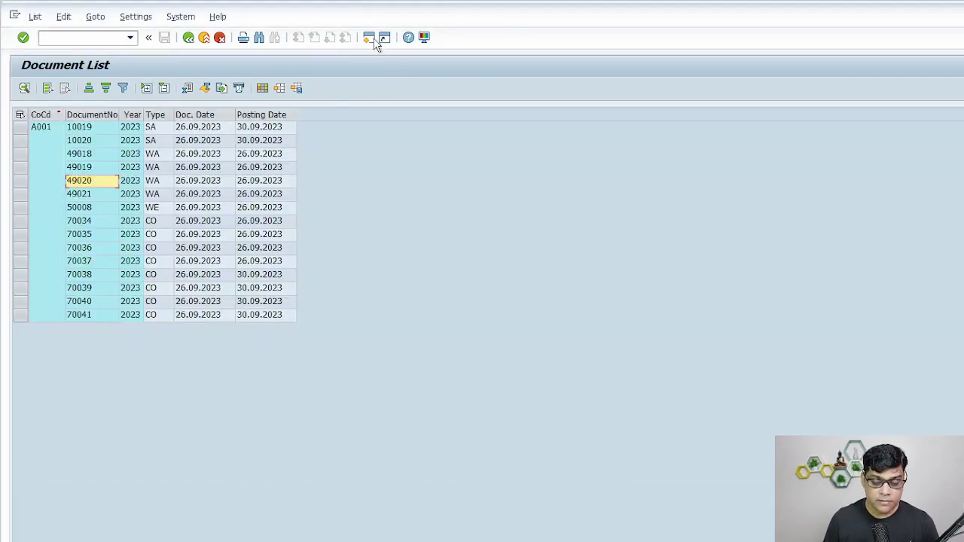
pyautogui.press('F3')
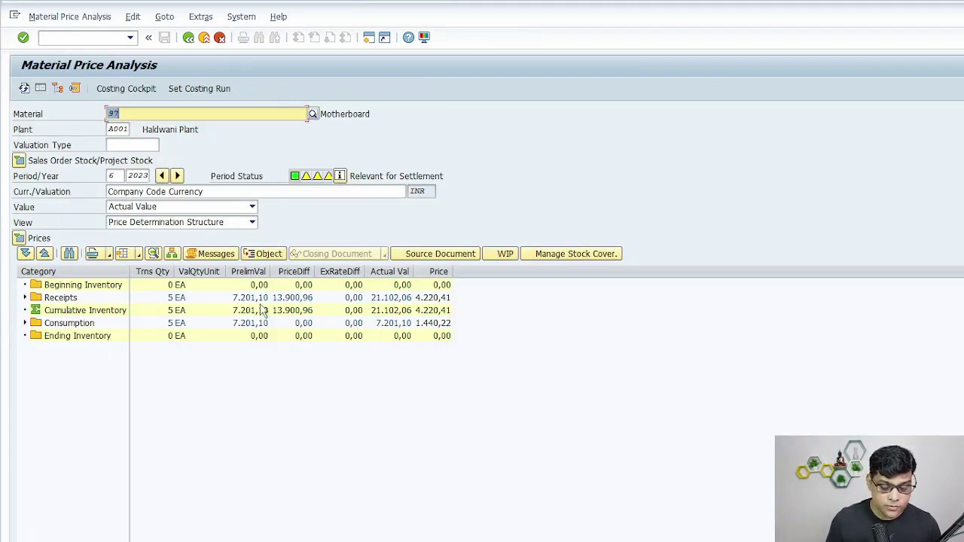
pyautogui.click(292, 297)
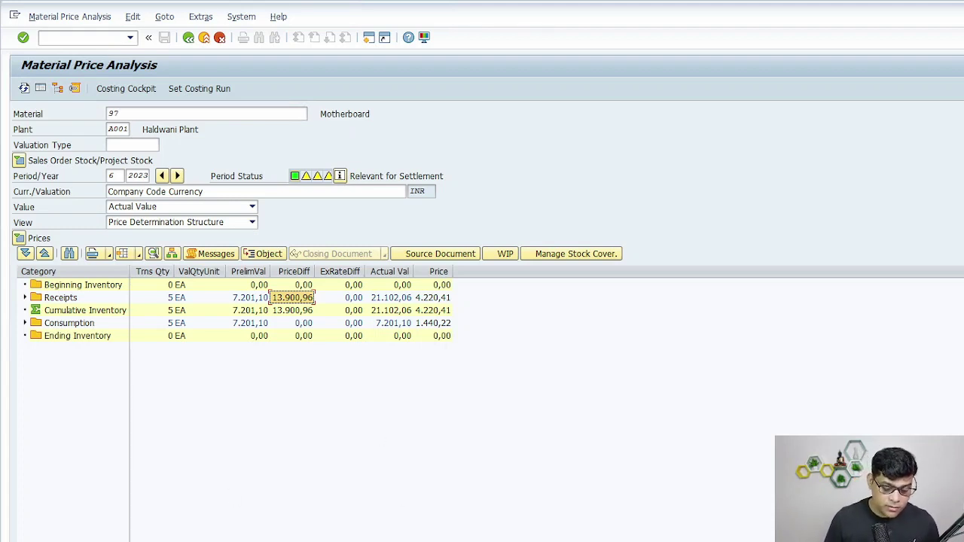
# Display the actual line items of operating concern A011 in a new session, and return to the Material Price Analysis
pyautogui.click(368, 38)
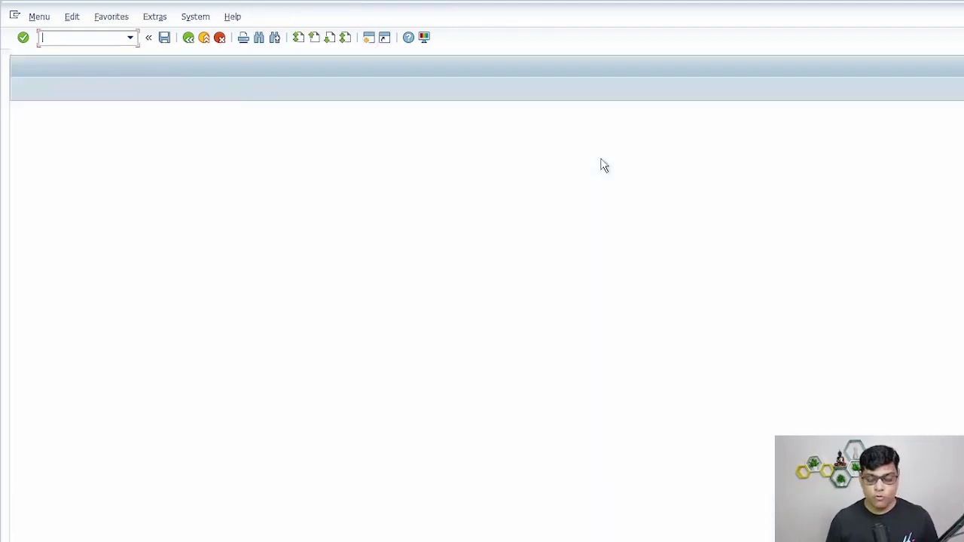
pyautogui.write('CK')
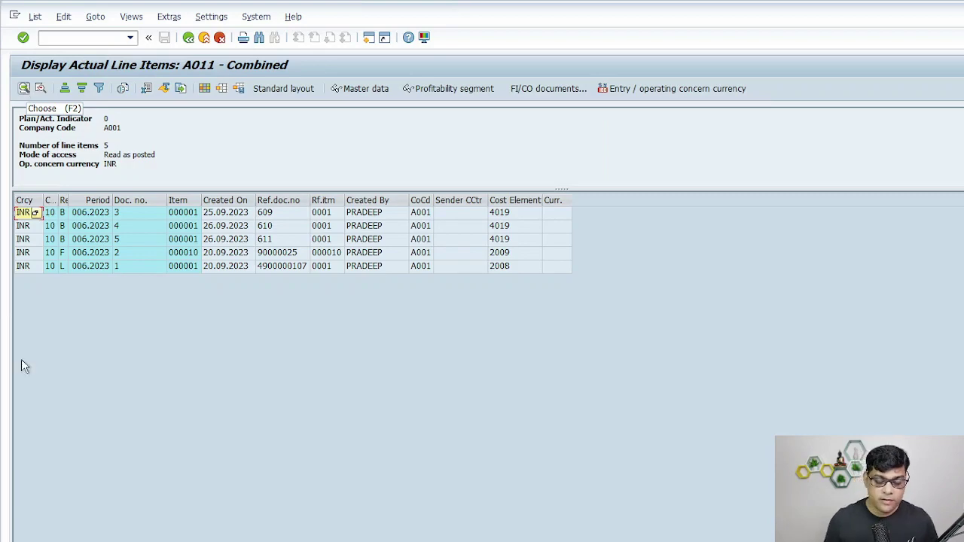
pyautogui.moveTo(392, 539)
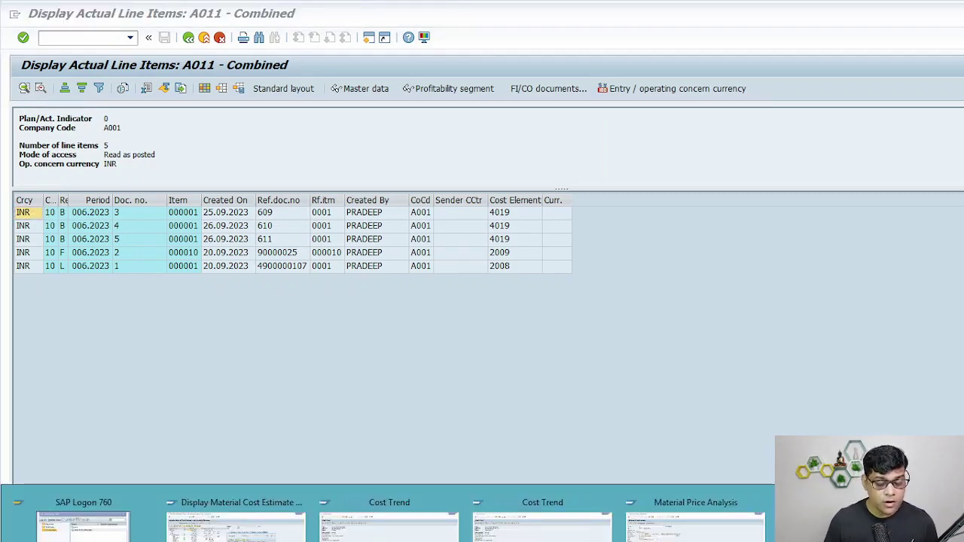
pyautogui.click(700, 531)
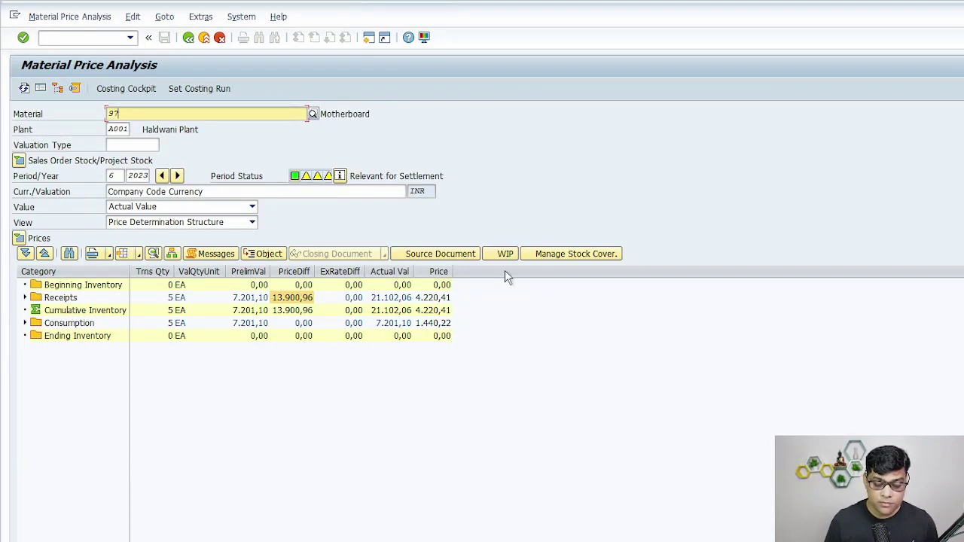
# Expand Receipts to the Production entry in the Motherboard's price analysis, and open accounting document 10019 from the document list
pyautogui.click(457, 255)
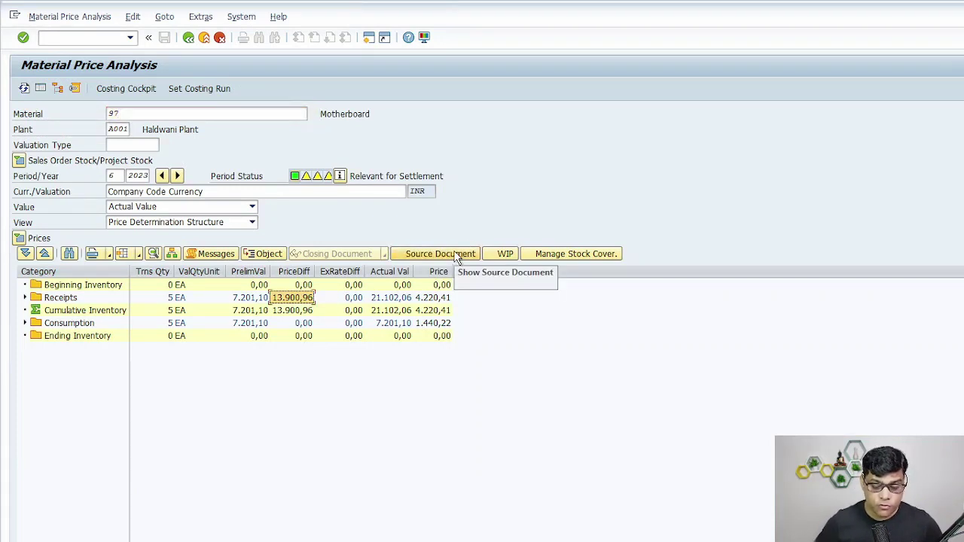
pyautogui.click(25, 298)
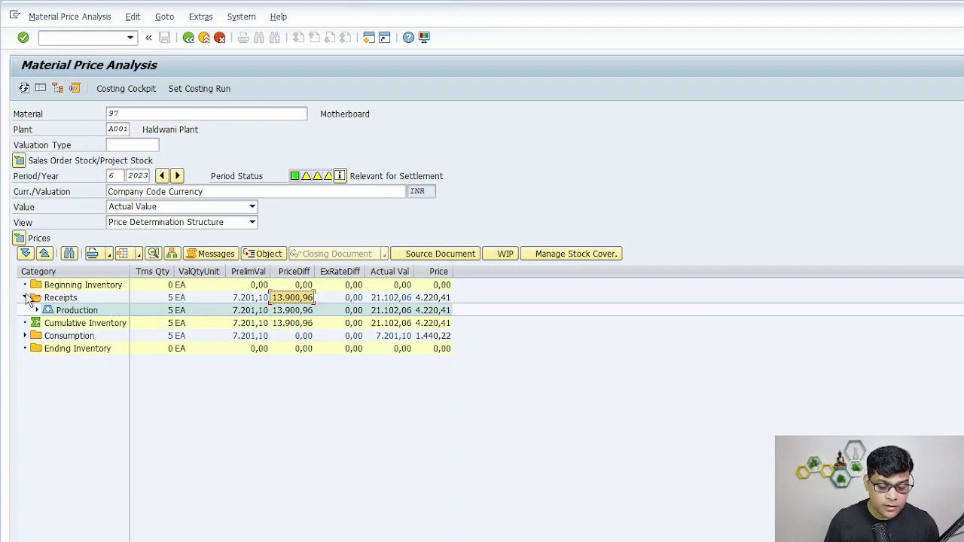
pyautogui.doubleClick(307, 311)
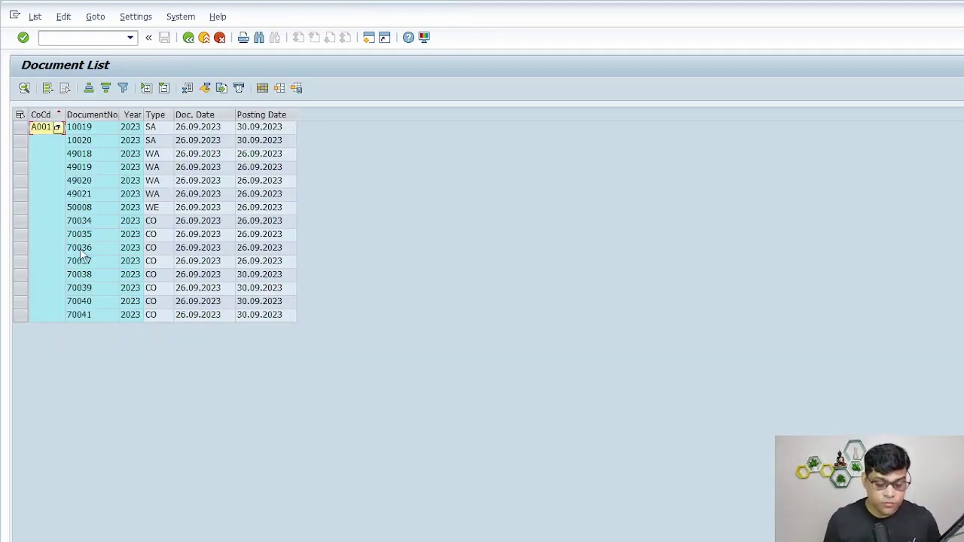
pyautogui.doubleClick(85, 128)
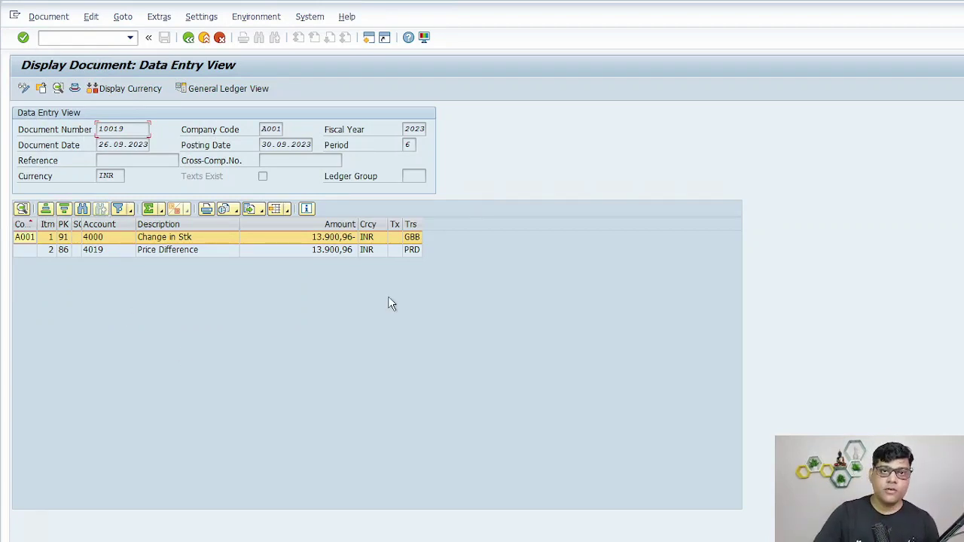
# Compare document 10019 with the Motherboard's Material Price Analysis, look at the A011 actual line items and return to the document
pyautogui.moveTo(517, 536)
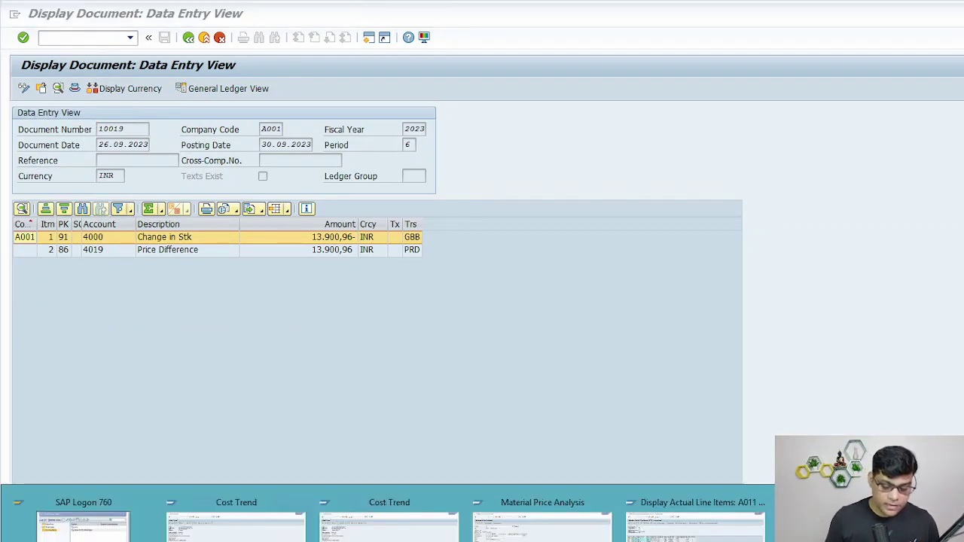
pyautogui.click(567, 527)
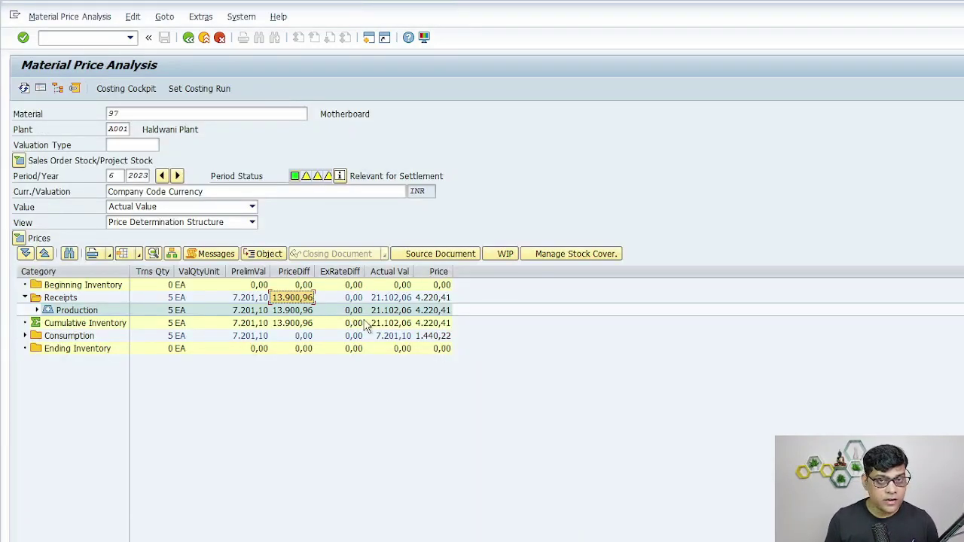
pyautogui.click(388, 538)
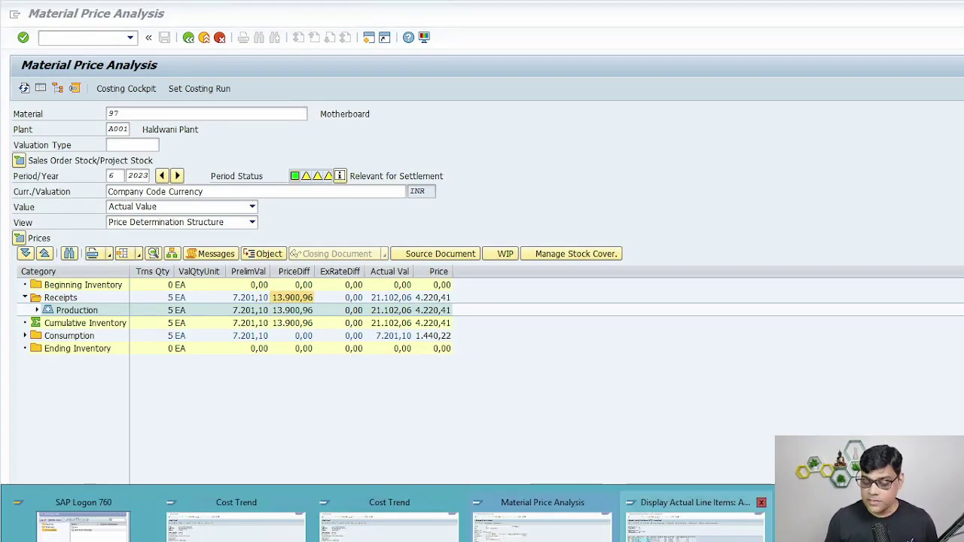
pyautogui.click(693, 527)
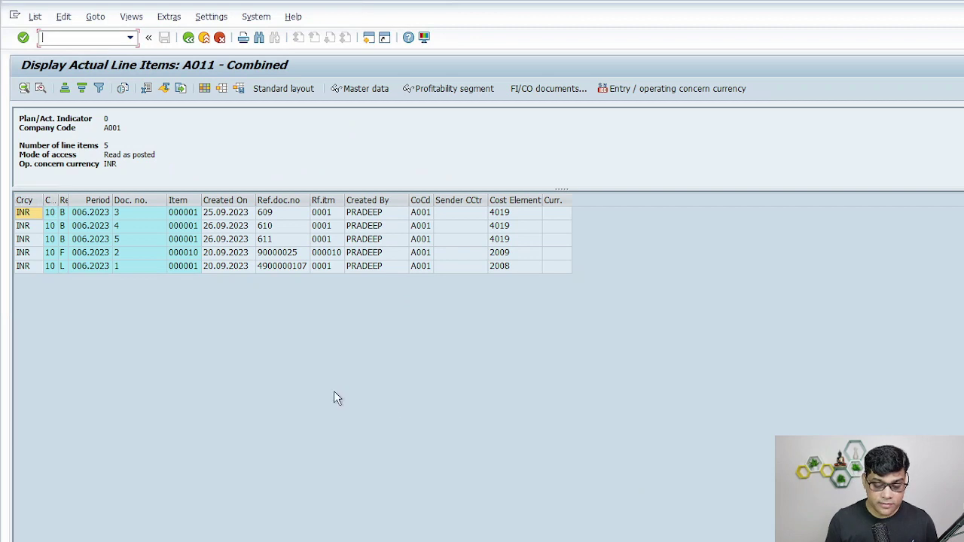
pyautogui.click(388, 536)
pyautogui.click(542, 519)
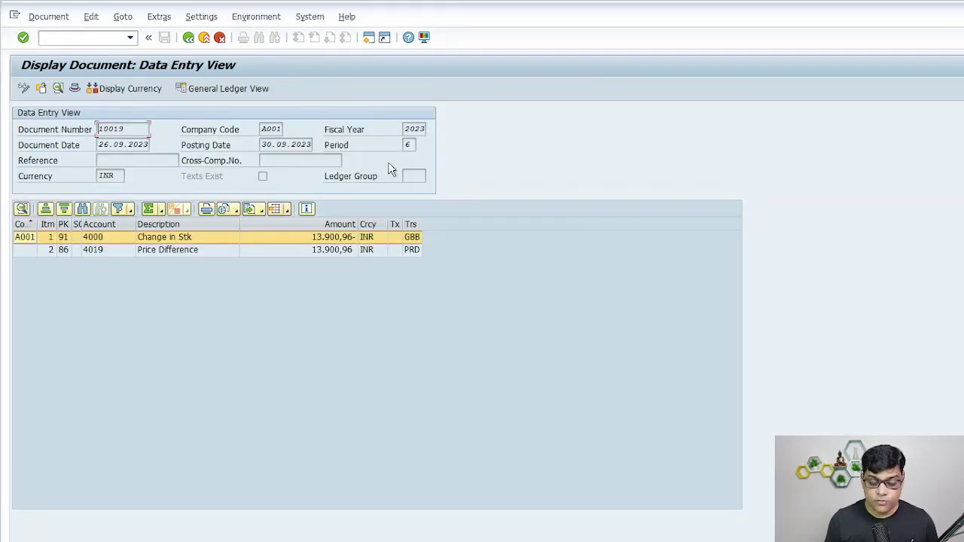
# Request the original document behind accounting document 10019 and switch to the A011 actual line items
pyautogui.click(256, 16)
pyautogui.moveTo(325, 82)
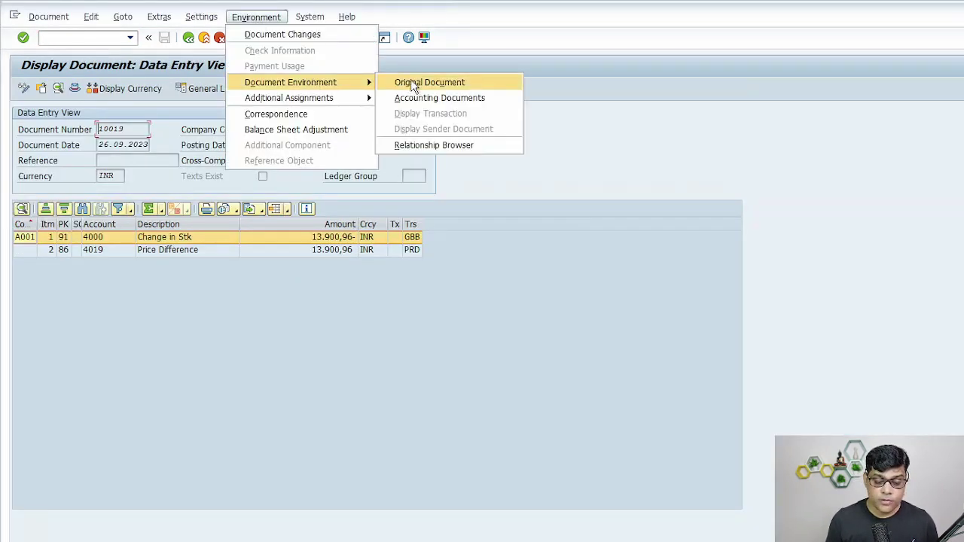
pyautogui.click(415, 82)
pyautogui.doubleClick(72, 194)
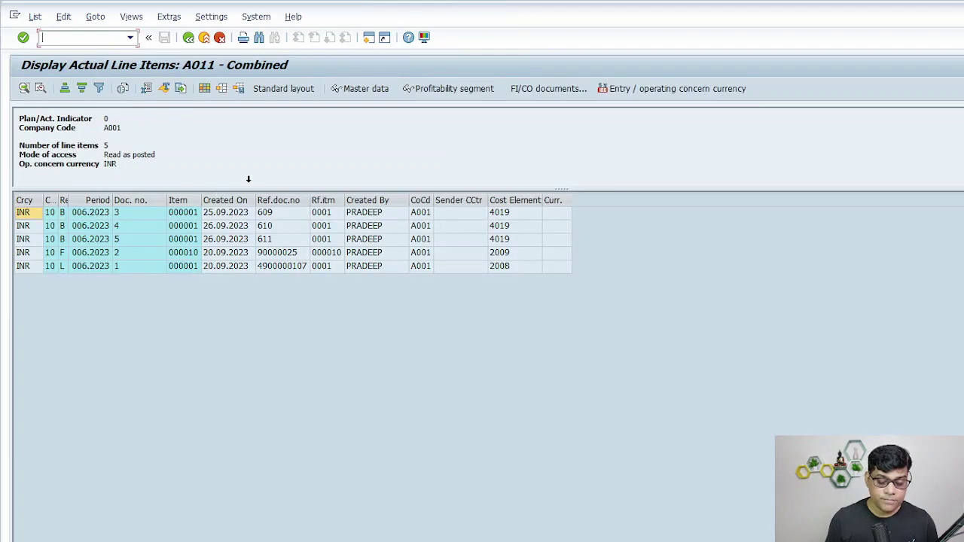
# Open actual line item document 4 for the Motherboard and examine the Production Variance in its value fields
pyautogui.click(152, 226)
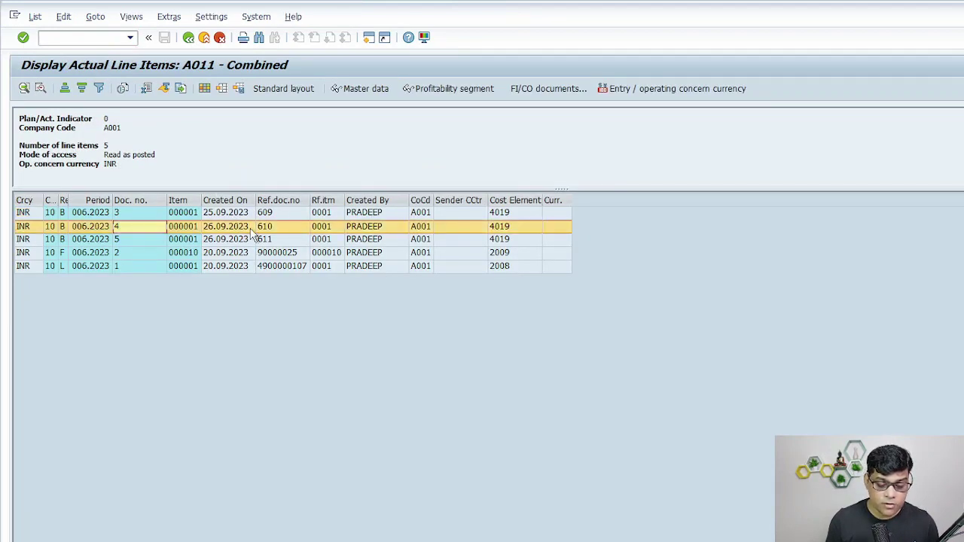
pyautogui.doubleClick(296, 226)
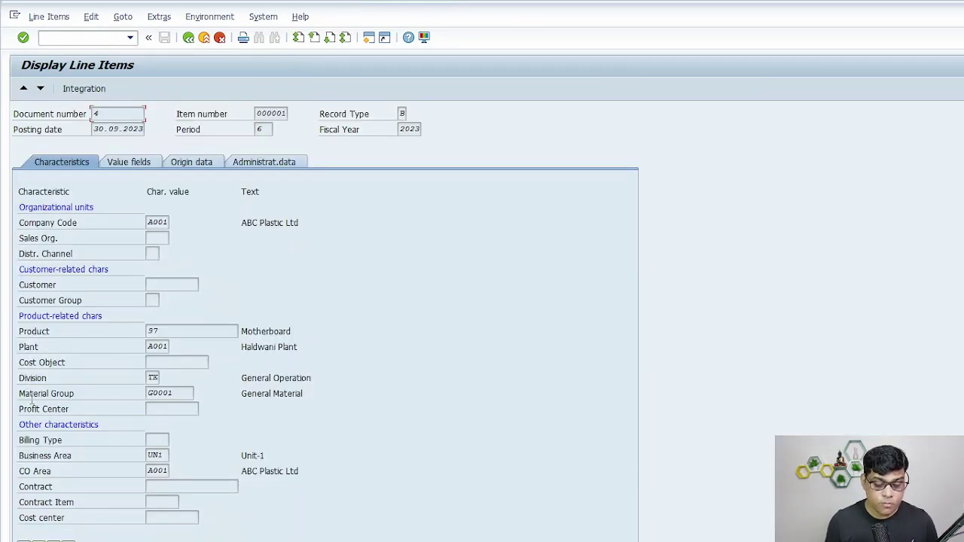
pyautogui.click(121, 158)
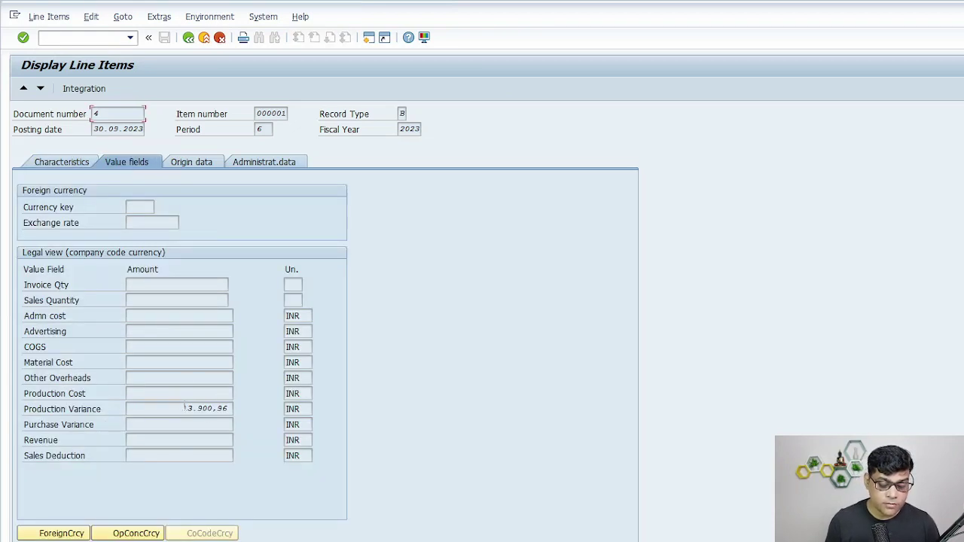
pyautogui.moveTo(184, 408); pyautogui.dragTo(472, 410)
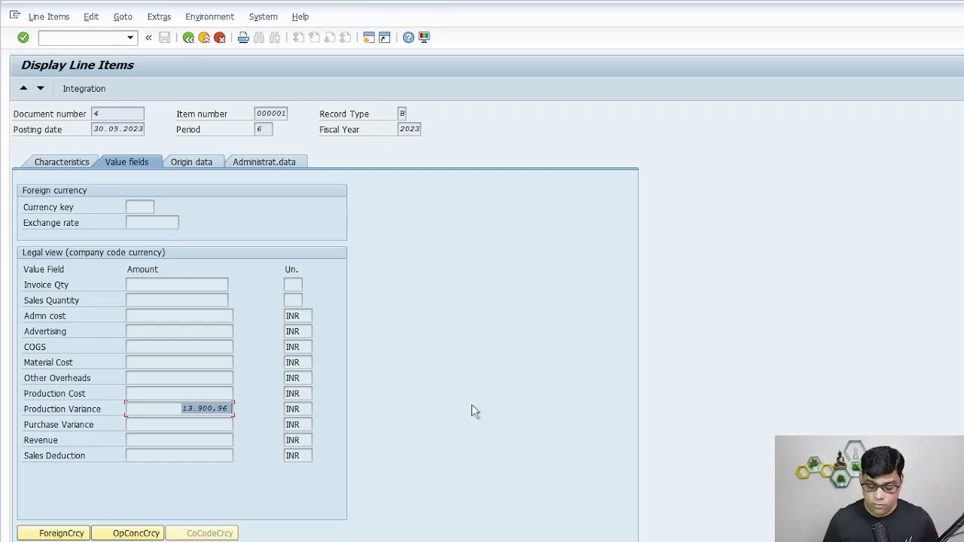
# Switch to the Cost Trend of the Mobile's order 1000149 and examine the actual cost of its Settlement row
pyautogui.click(388, 540)
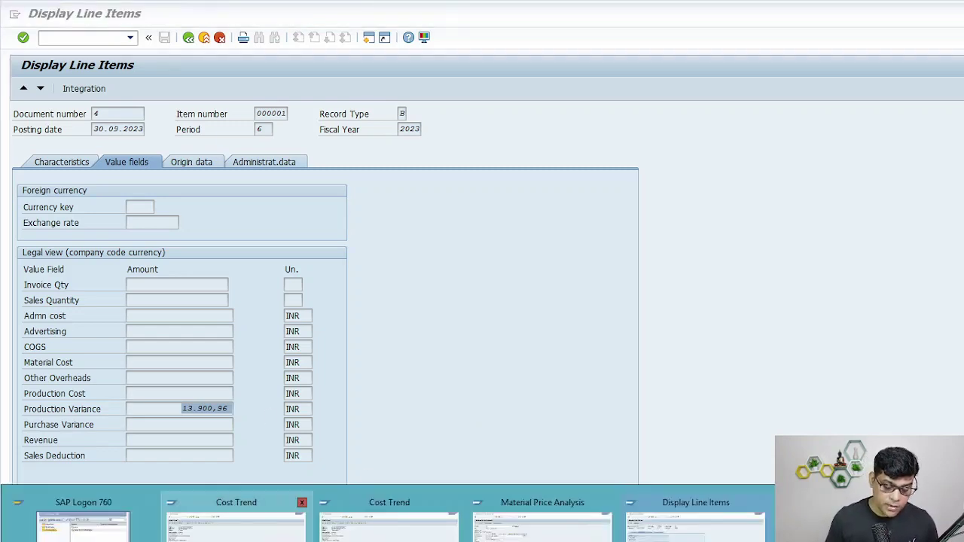
pyautogui.click(235, 524)
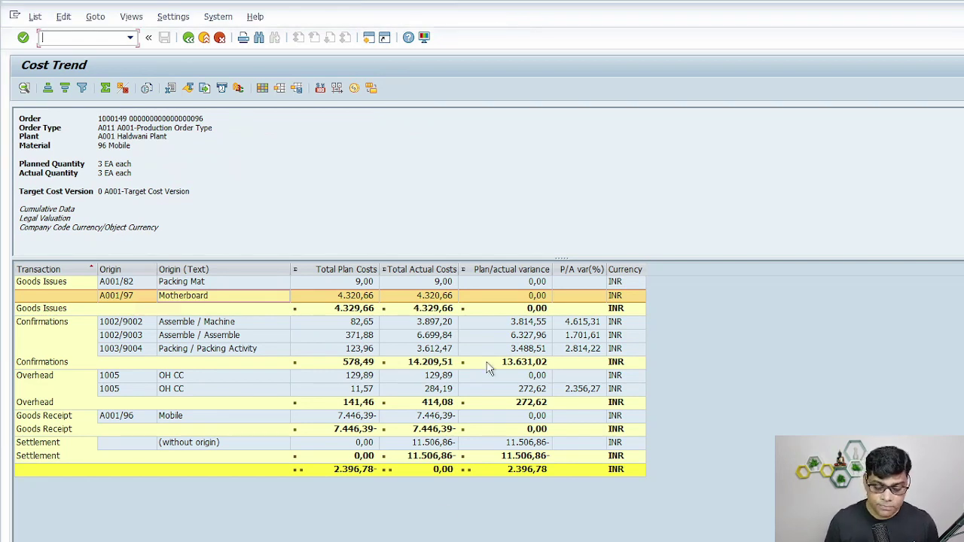
pyautogui.click(435, 444)
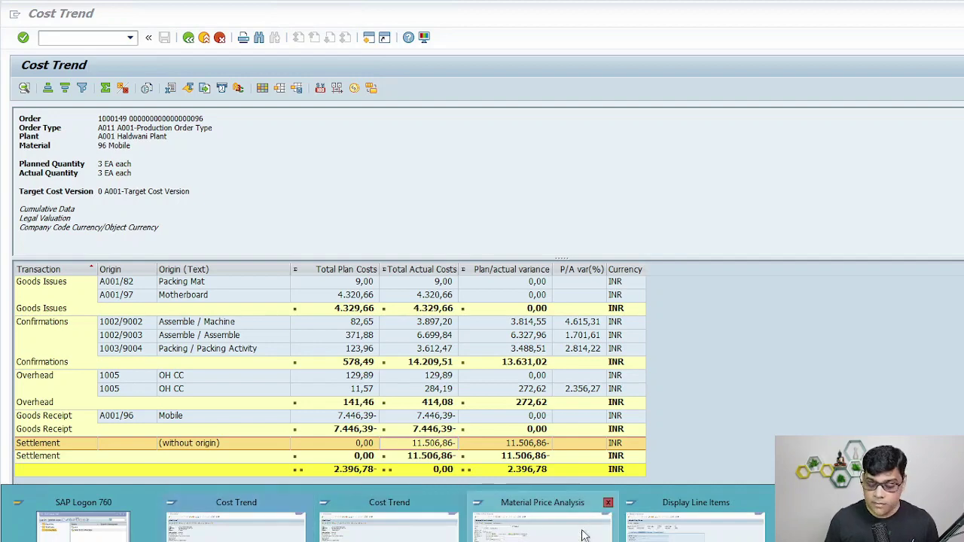
# Expand Production in the Mobile's Material Price Analysis with a wider Category column, and compare order 1000149's settlement price difference with its Cost Trend
pyautogui.click(539, 519)
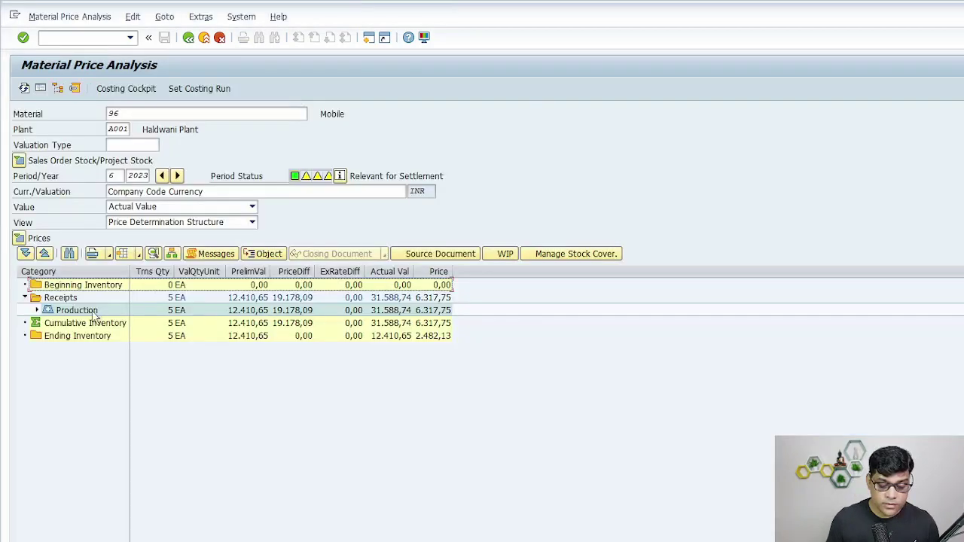
pyautogui.click(36, 309)
pyautogui.moveTo(130, 283); pyautogui.dragTo(247, 285)
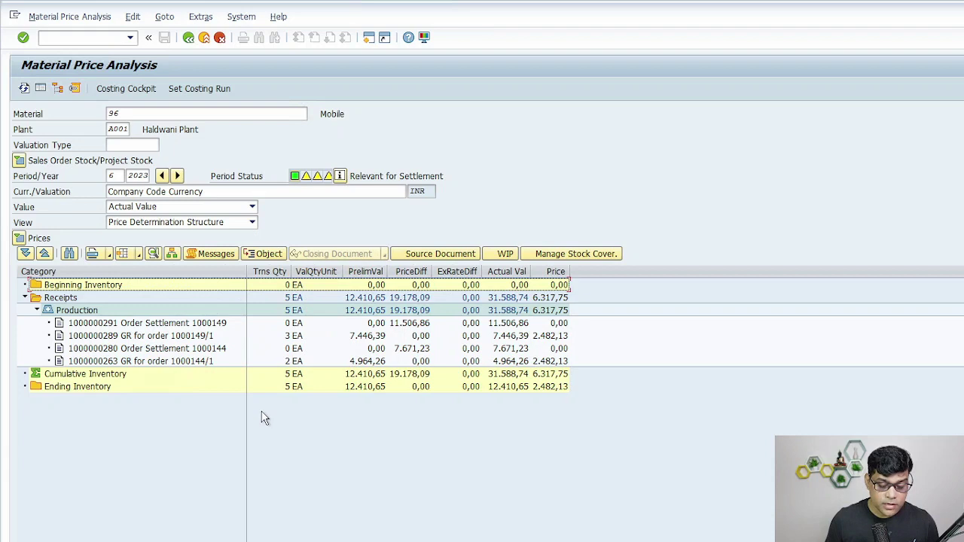
pyautogui.click(207, 325)
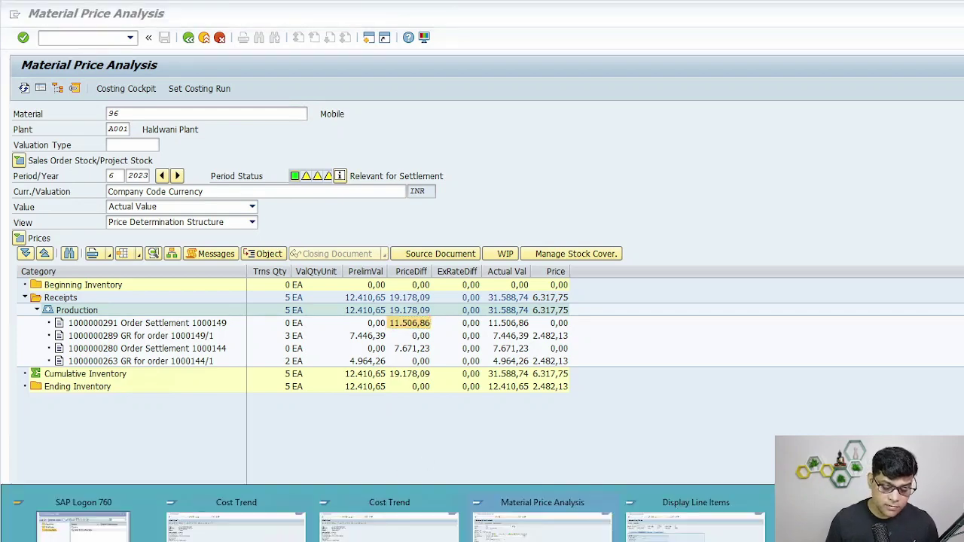
pyautogui.click(248, 519)
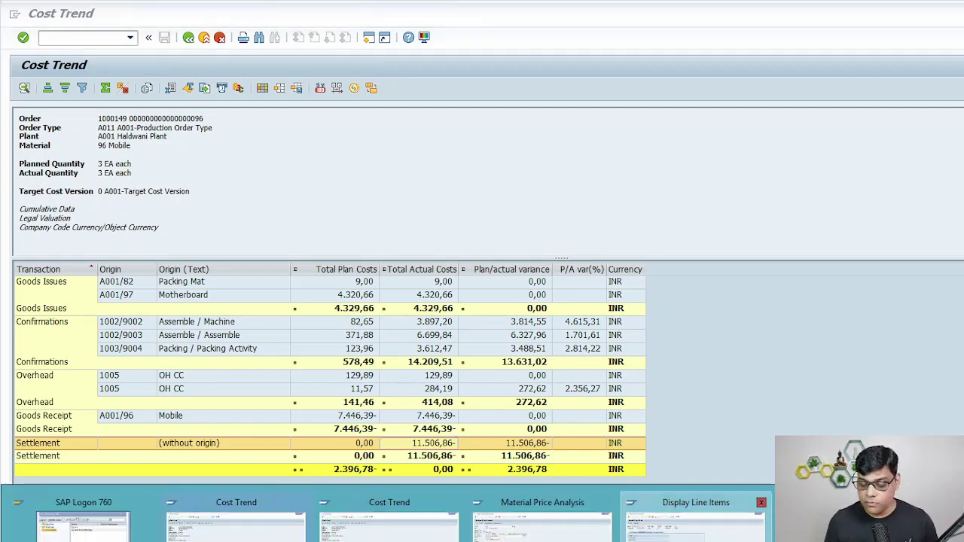
# Check accounting document 10020 behind the line item with reference document 611, and display the value fields of that Mobile line item
pyautogui.click(697, 520)
pyautogui.click(189, 37)
pyautogui.click(204, 38)
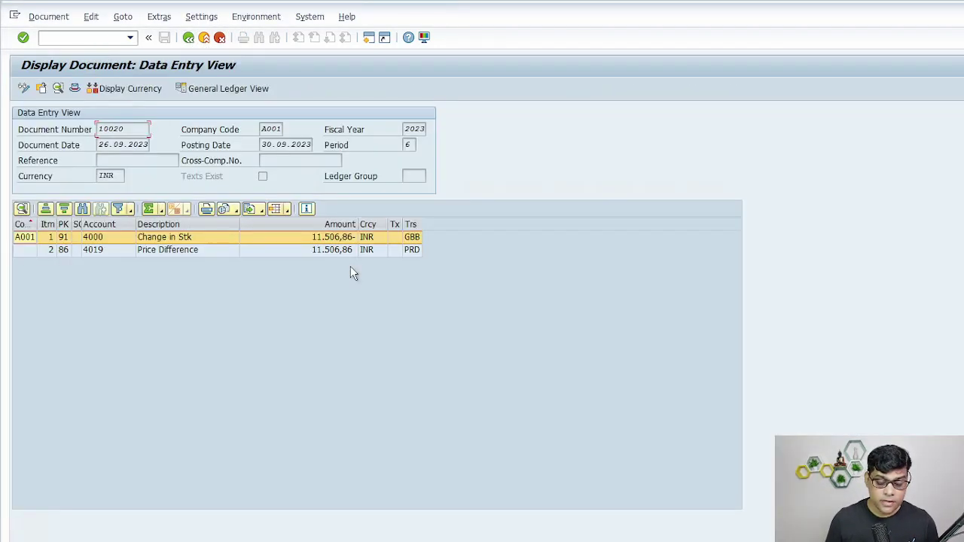
pyautogui.press('F3')
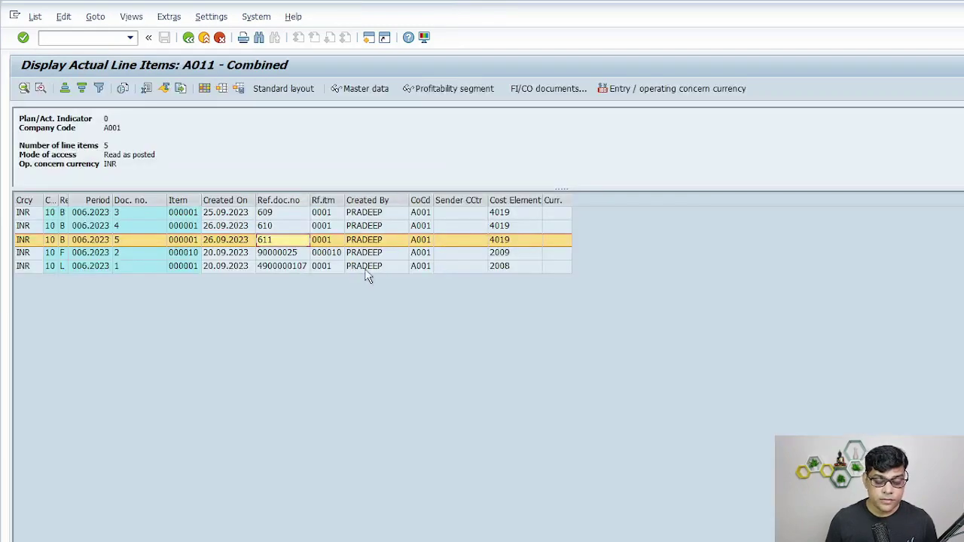
pyautogui.doubleClick(285, 245)
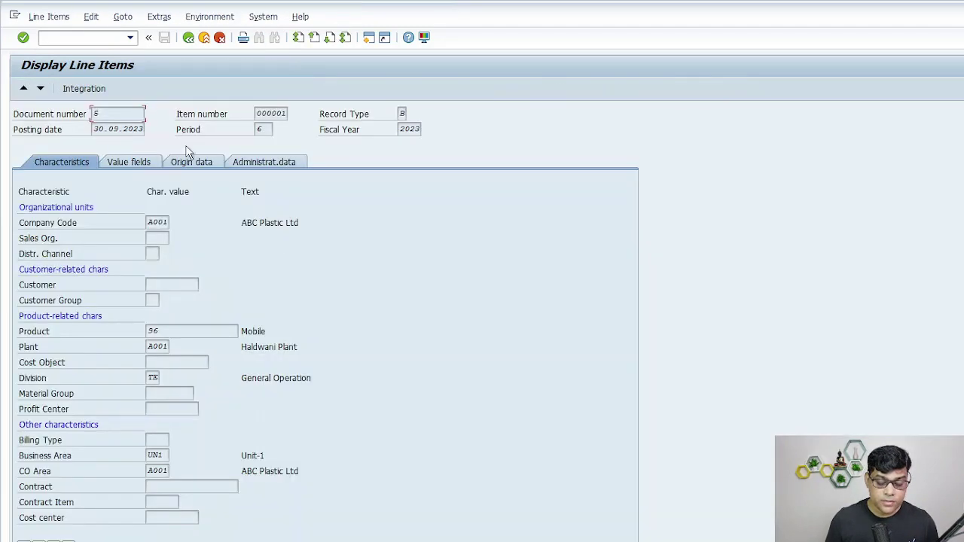
pyautogui.click(128, 162)
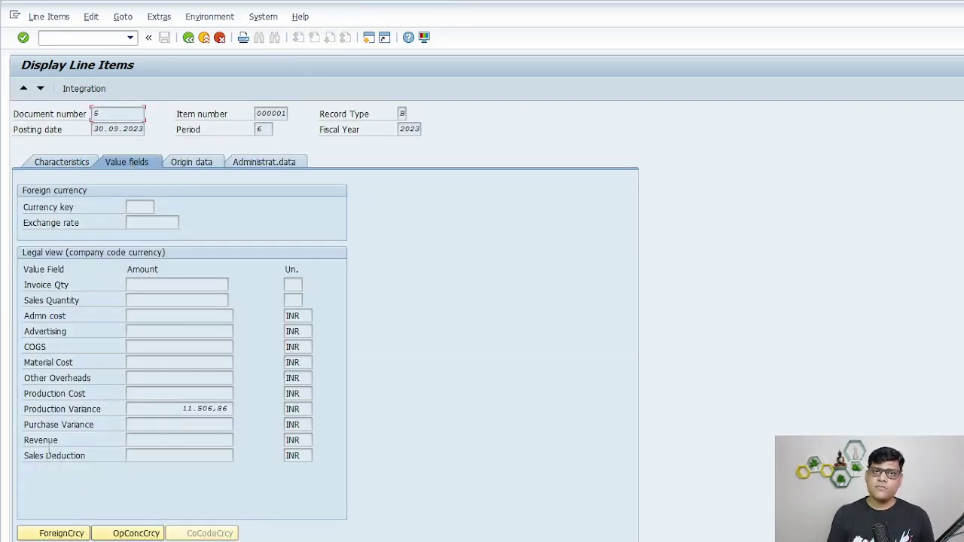